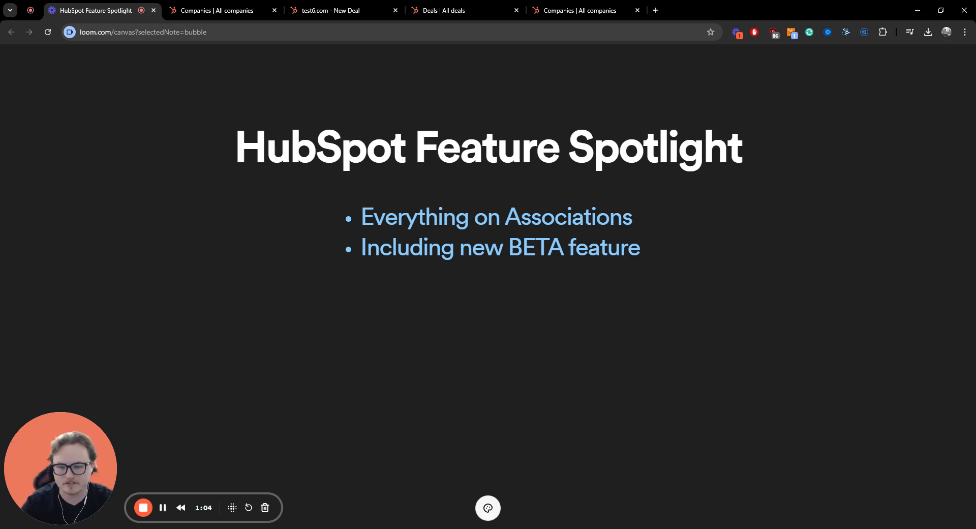
- Switch to HubSpot's companies list and open the association settings for the Companies object
{"action": "left_click", "coordinate": [218, 10]}
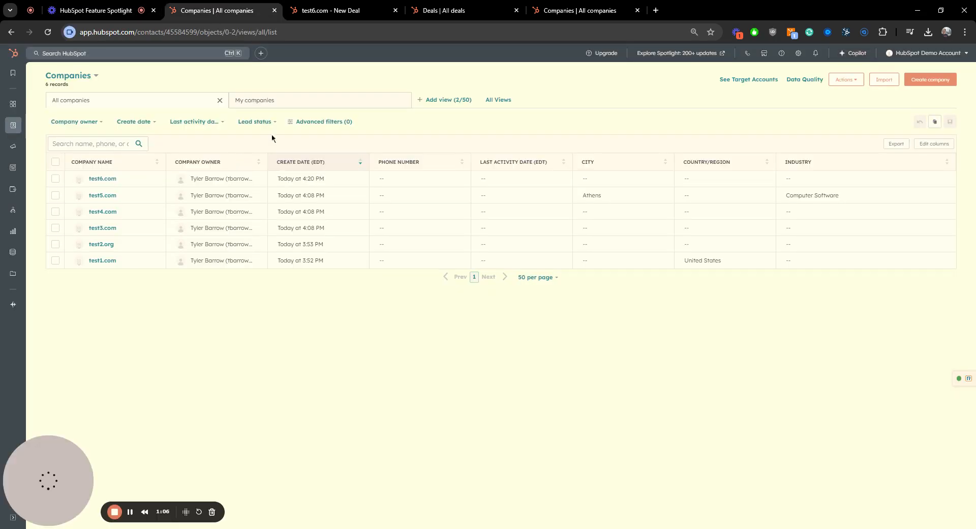
{"action": "left_click", "coordinate": [798, 54]}
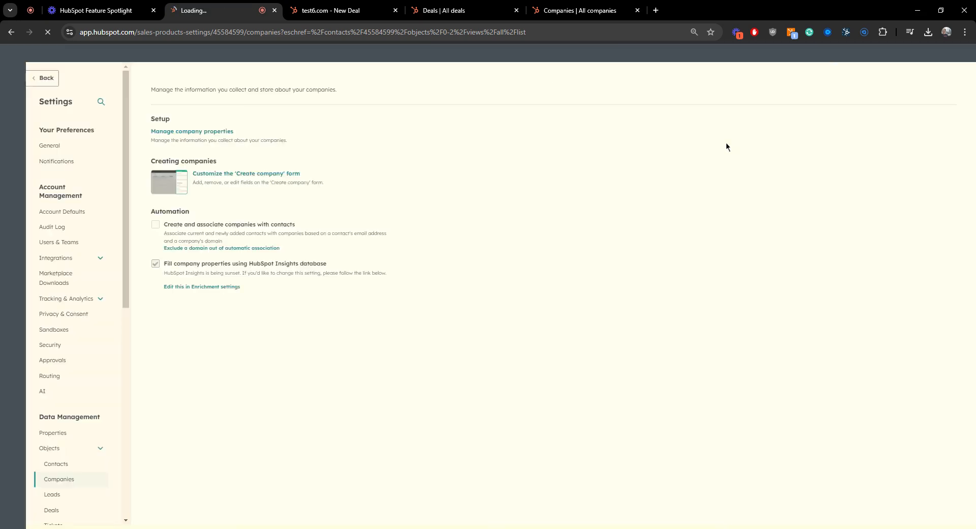
{"action": "scroll", "coordinate": [73, 286], "scroll_direction": "down", "scroll_amount": 4}
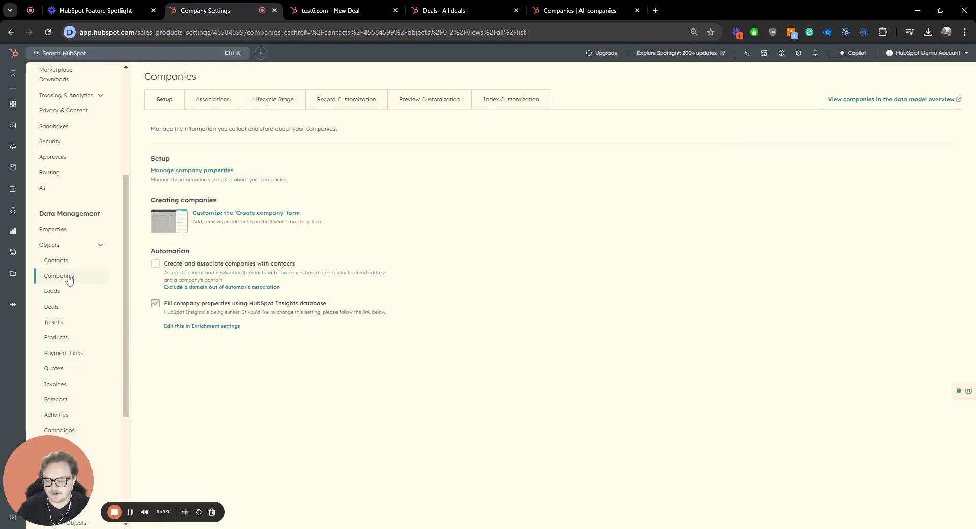
{"action": "left_click", "coordinate": [212, 99]}
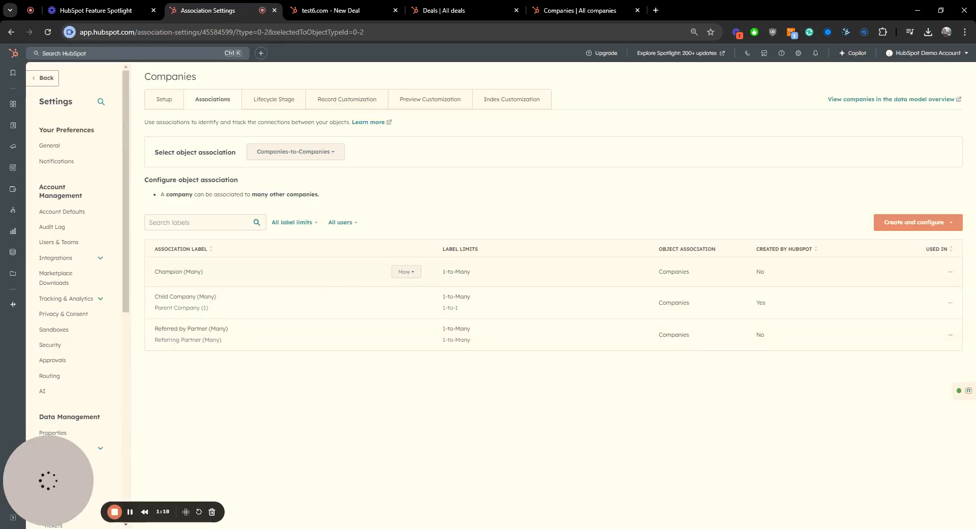
- Examine the paired Referring Partner and Referred by Partner company label in its edit form, and close it without saving
{"action": "mouse_move", "coordinate": [212, 338]}
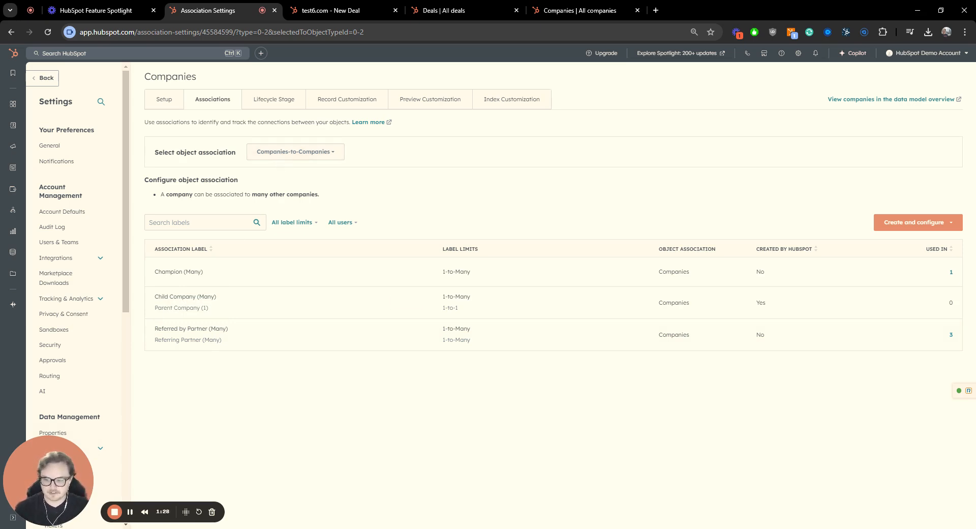
{"action": "mouse_move", "coordinate": [267, 338]}
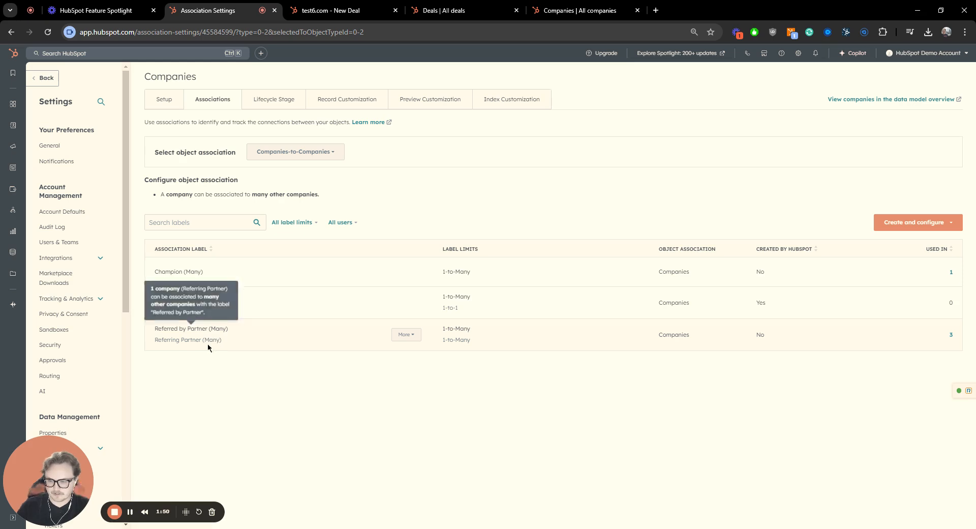
{"action": "left_click", "coordinate": [402, 335]}
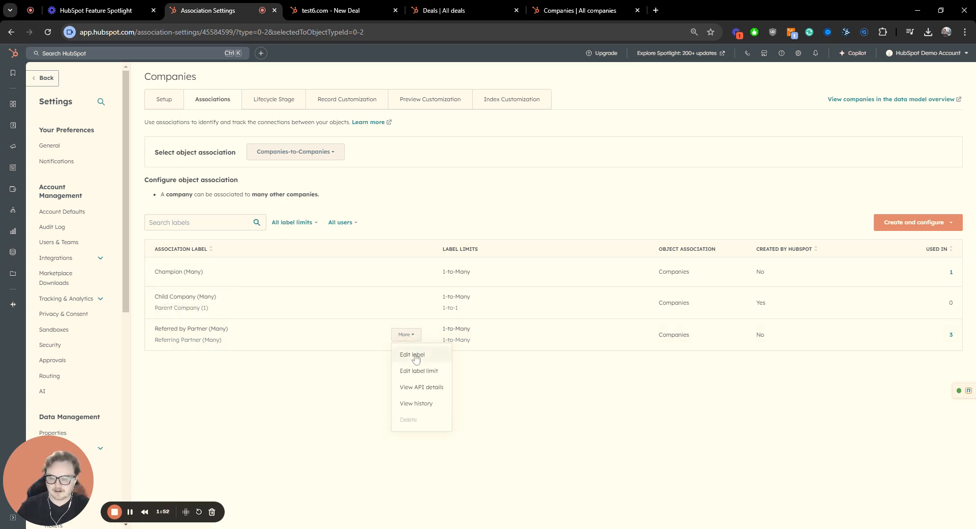
{"action": "left_click", "coordinate": [414, 356]}
{"action": "left_click_drag", "start_coordinate": [779, 255], "coordinate": [715, 255]}
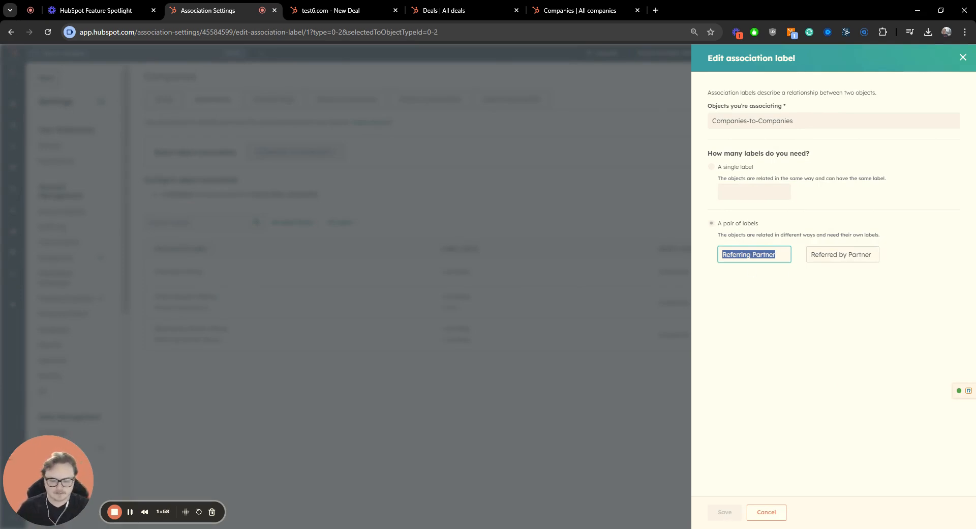
{"action": "key", "text": "Tab"}
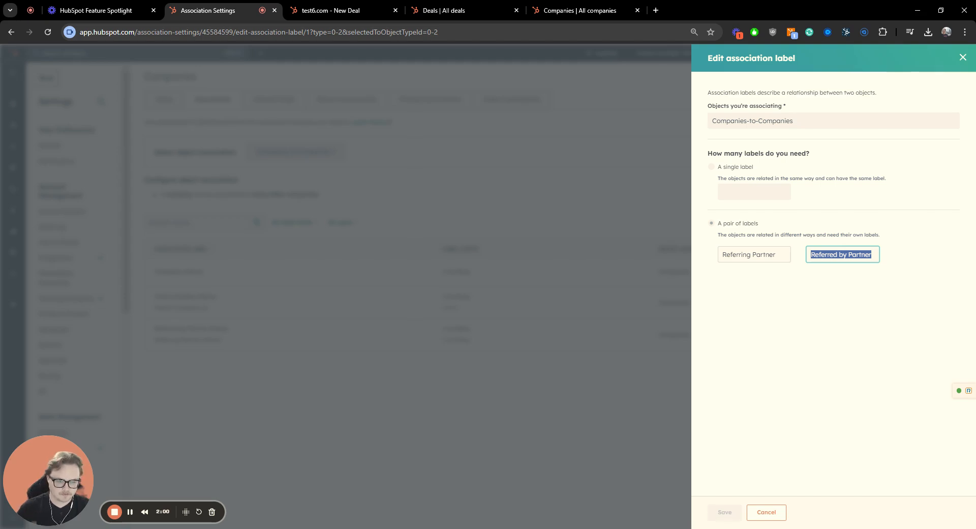
{"action": "left_click", "coordinate": [773, 514]}
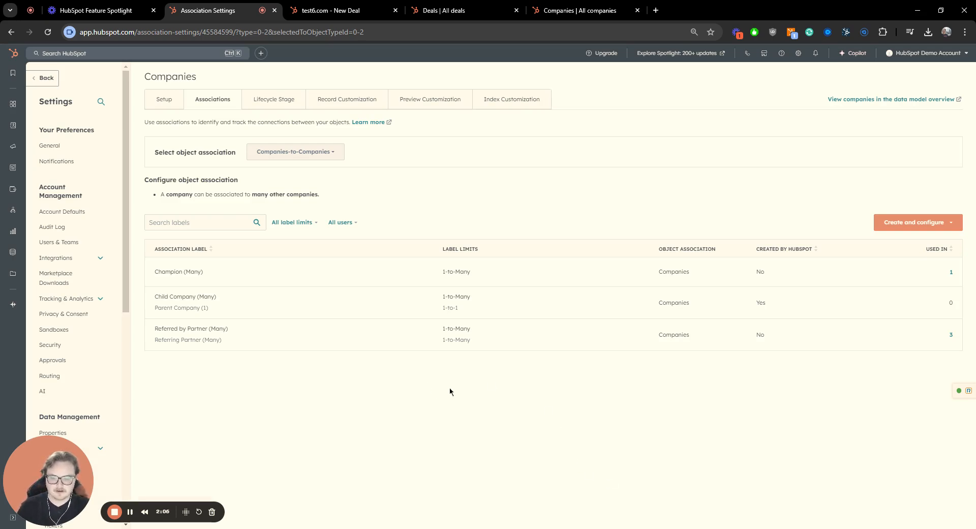
- Start a new Companies-to-Companies association label as a pair of labels, naming the first one "Referring Partner 1"
{"action": "left_click", "coordinate": [899, 226]}
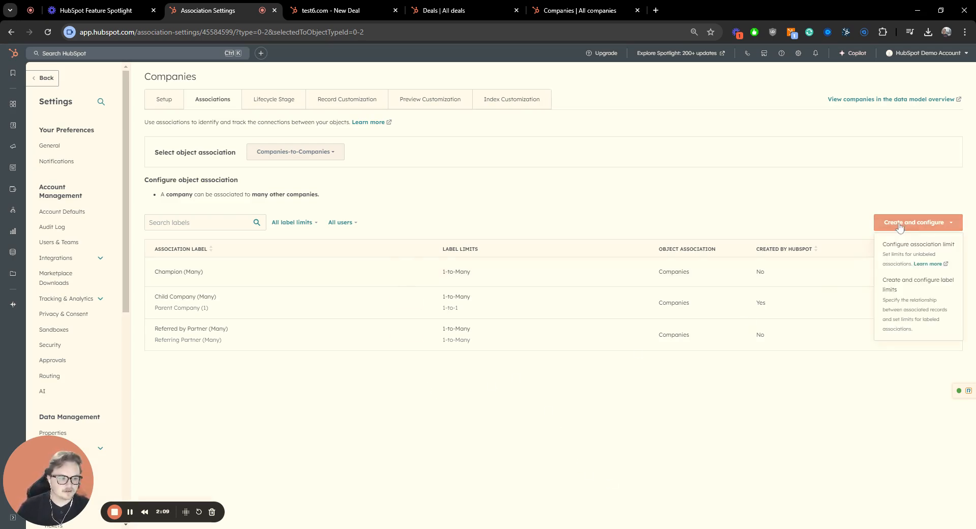
{"action": "left_click", "coordinate": [905, 313]}
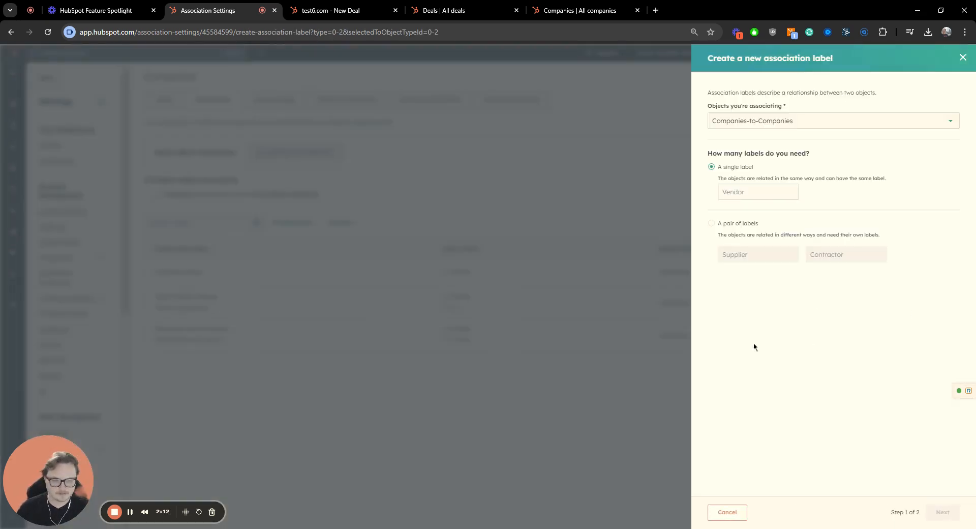
{"action": "left_click", "coordinate": [749, 228]}
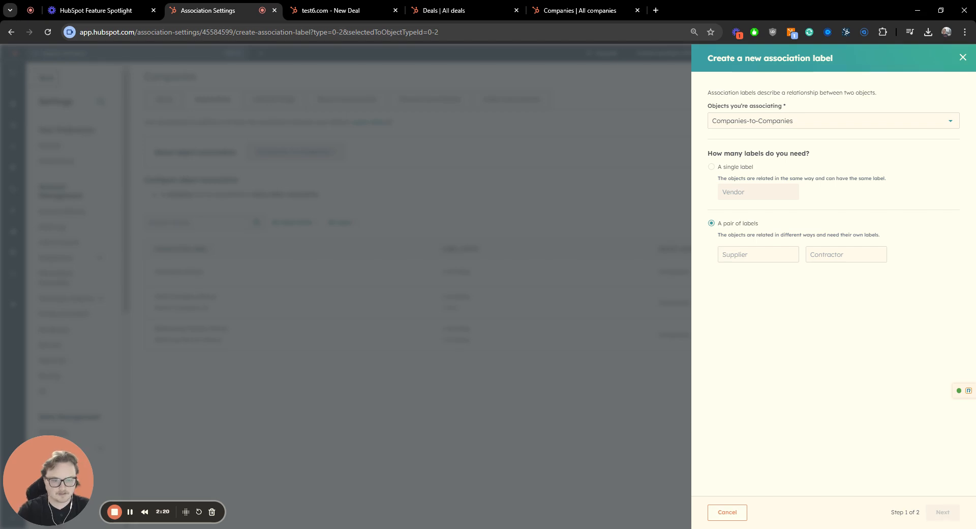
{"action": "left_click", "coordinate": [727, 252]}
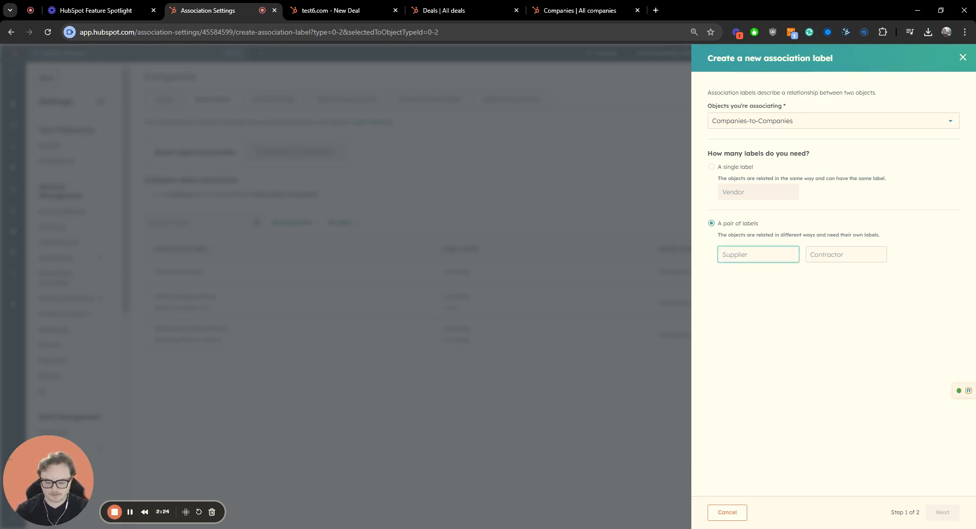
{"action": "type", "text": "Ref"}
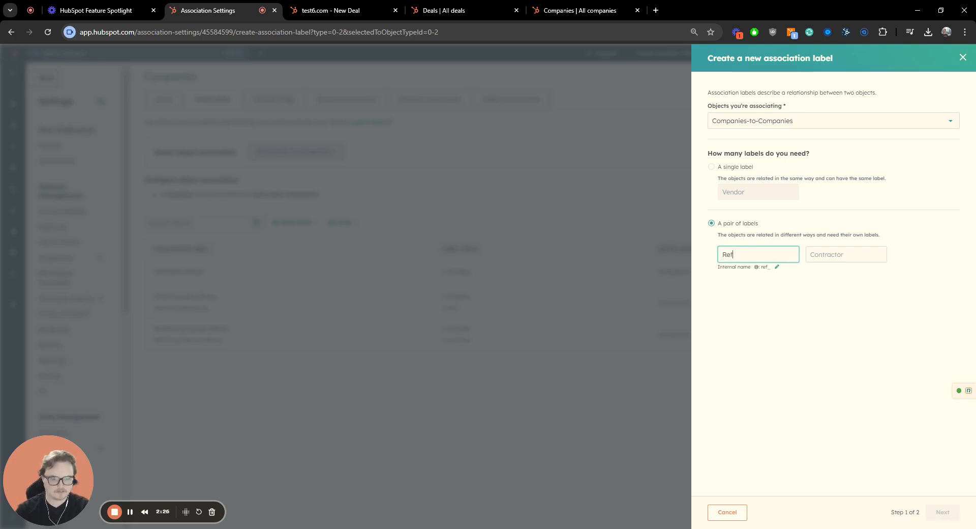
{"action": "type", "text": "erring Clien"}
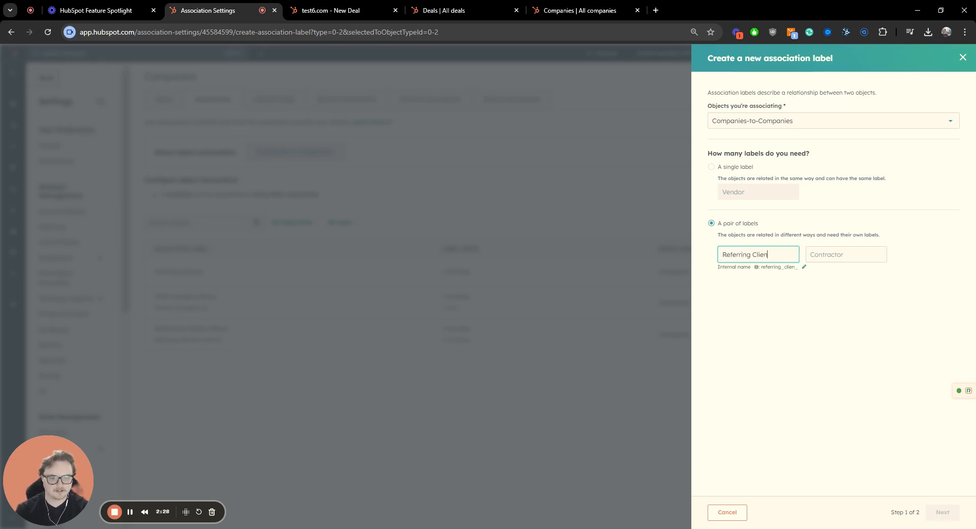
{"action": "type", "text": "t"}
{"action": "key", "text": "ctrl+shift+Left"}
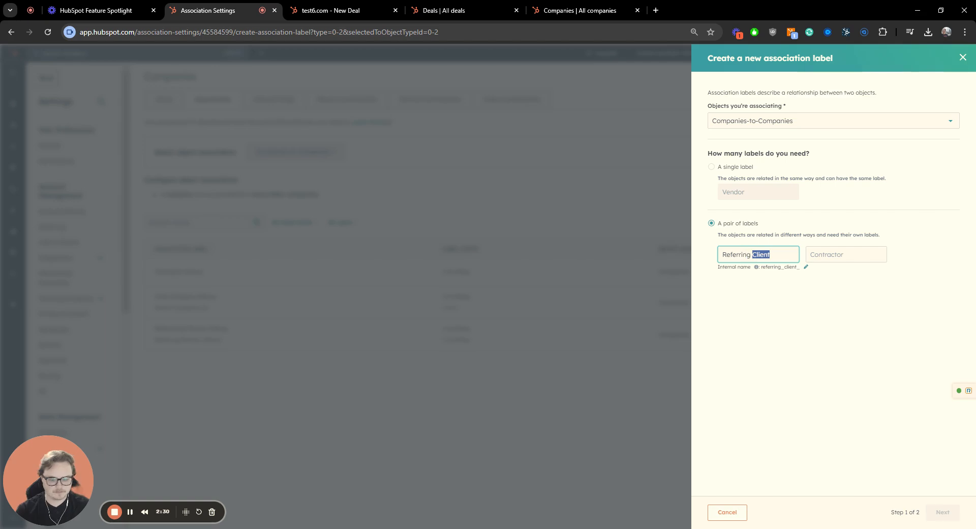
{"action": "type", "text": "Partner"}
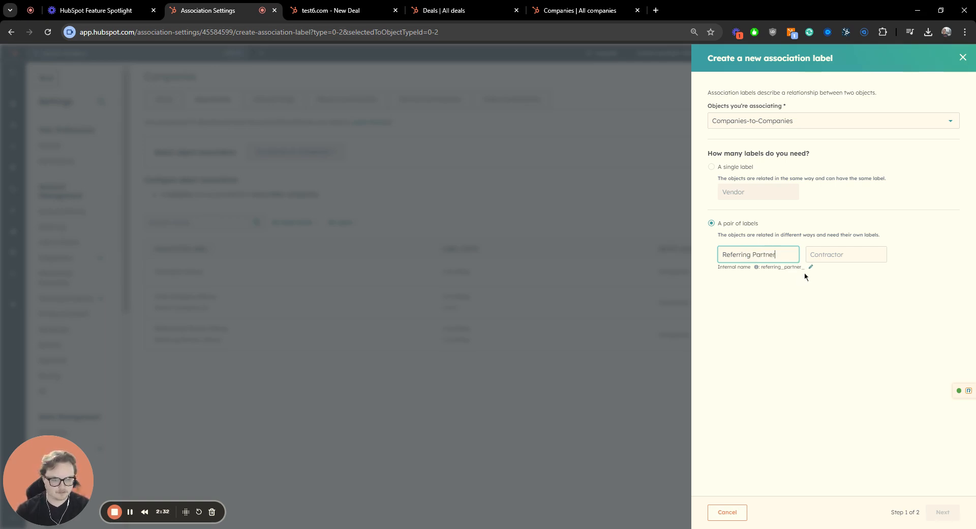
{"action": "type", "text": " 1"}
- Name the second label of the new pair "Referred by Partner2"
{"action": "key", "text": "Tab"}
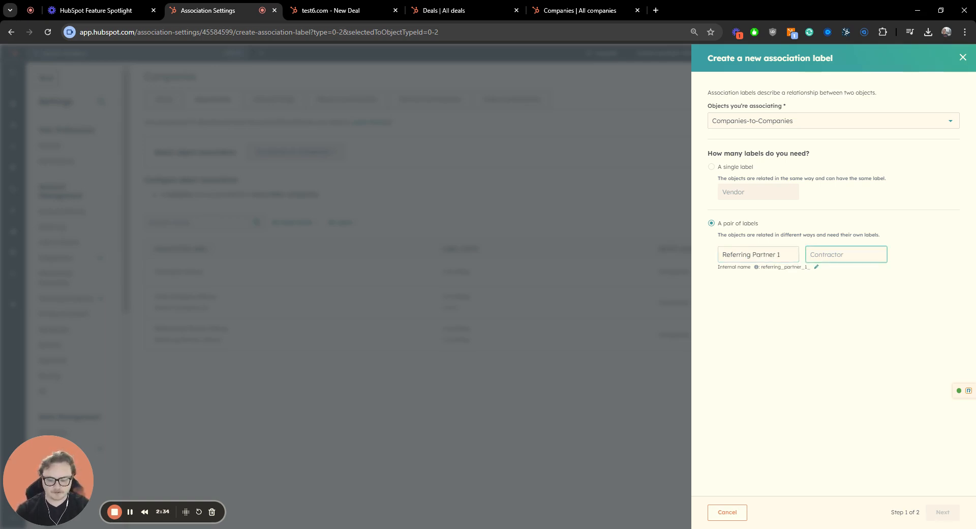
{"action": "type", "text": "Re"}
{"action": "key", "text": "BackSpace"}
{"action": "key", "text": "BackSpace"}
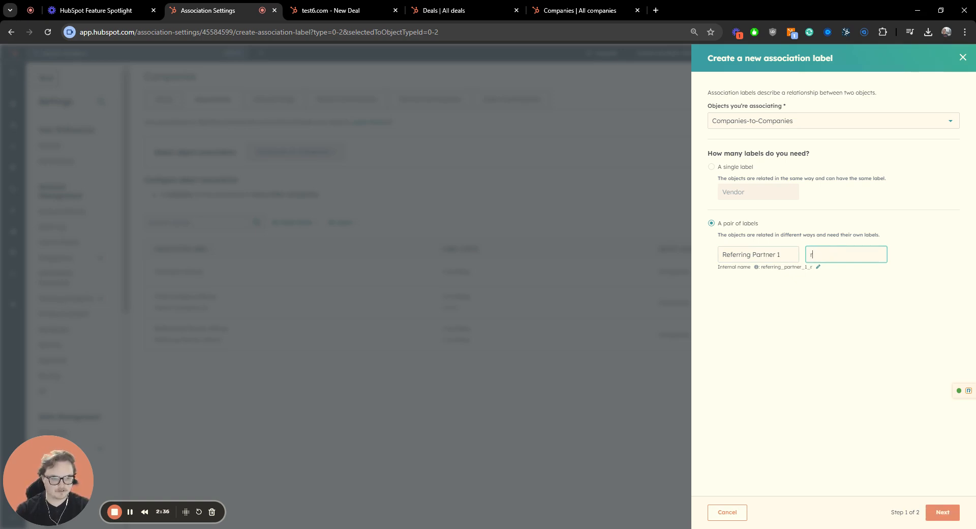
{"action": "type", "text": "Referred by Partne"}
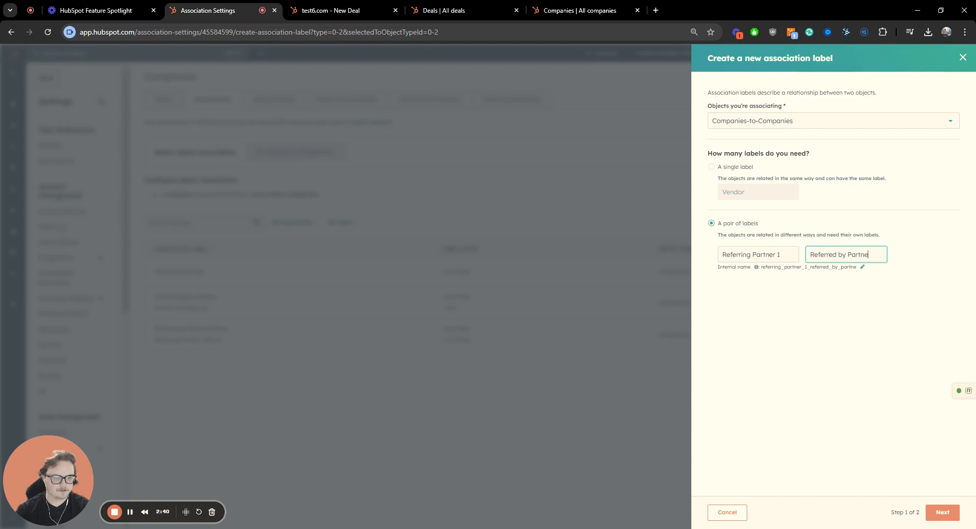
{"action": "type", "text": "r2"}
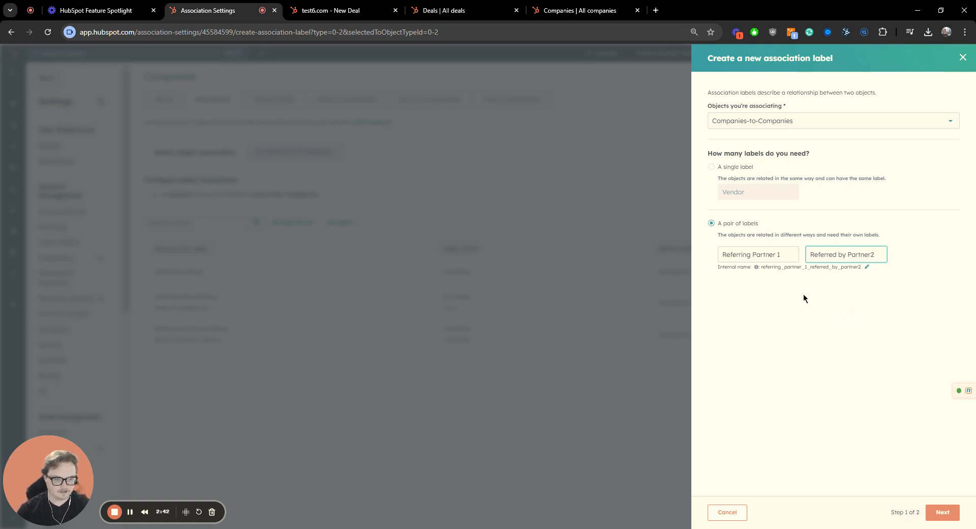
- Try a custom limit for "Referred by Partner2", set it back to many companies, and discard the new label pair
{"action": "left_click", "coordinate": [942, 512]}
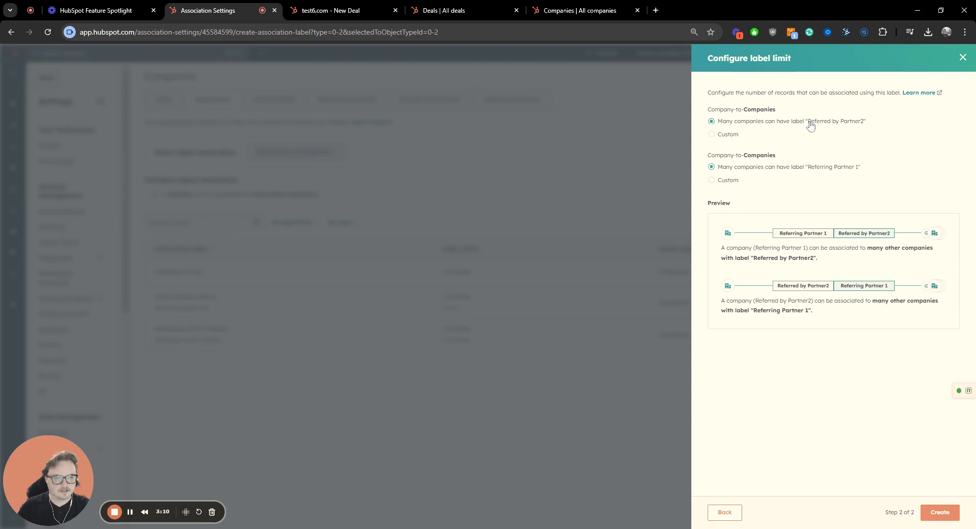
{"action": "left_click", "coordinate": [727, 136]}
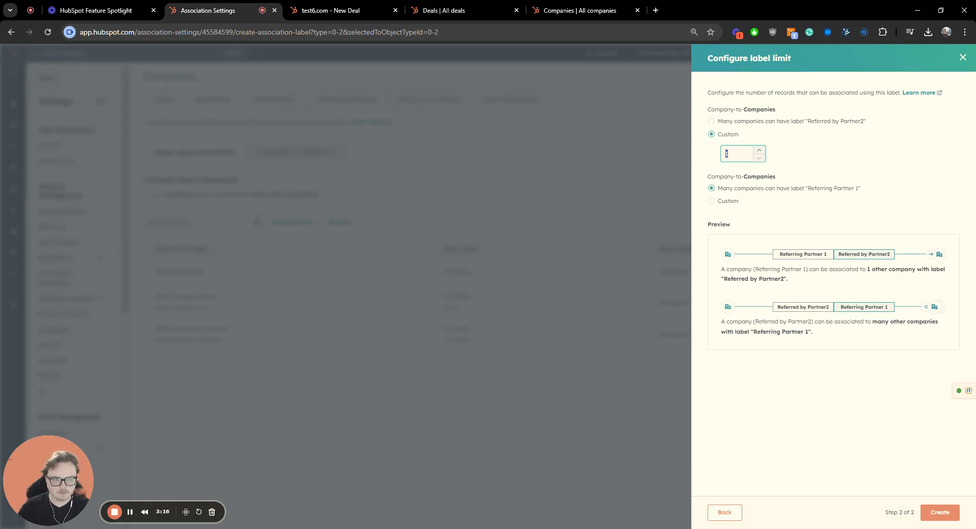
{"action": "left_click", "coordinate": [816, 122]}
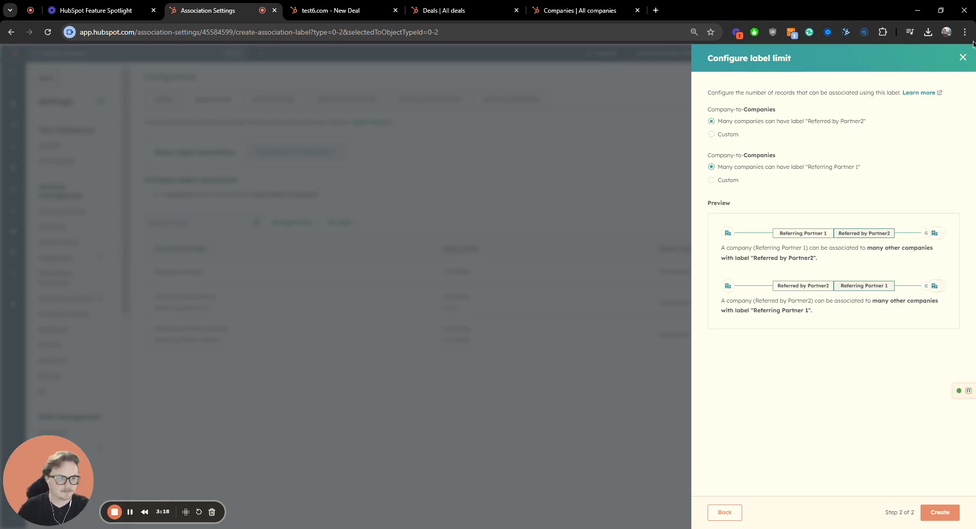
{"action": "left_click", "coordinate": [962, 57]}
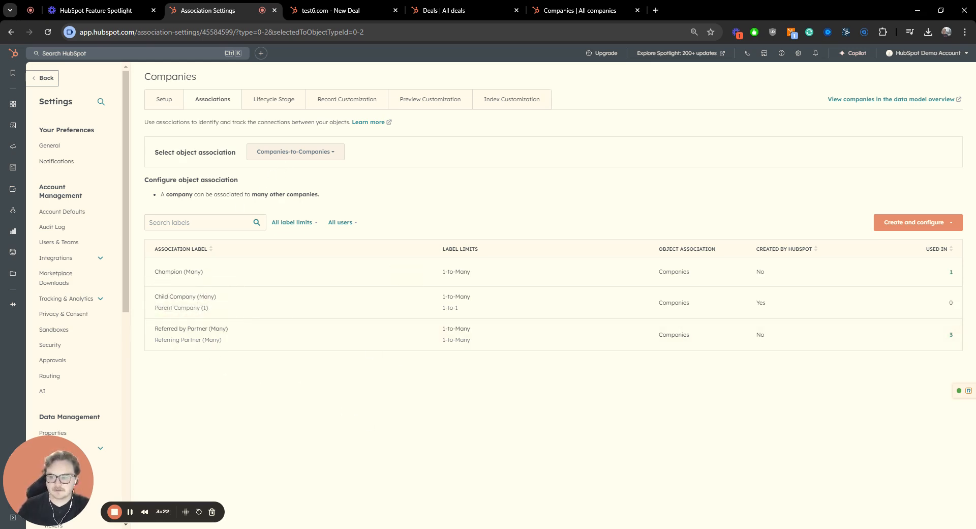
- Open the association settings for the Contacts object
{"action": "scroll", "coordinate": [81, 401], "scroll_direction": "down", "scroll_amount": 2}
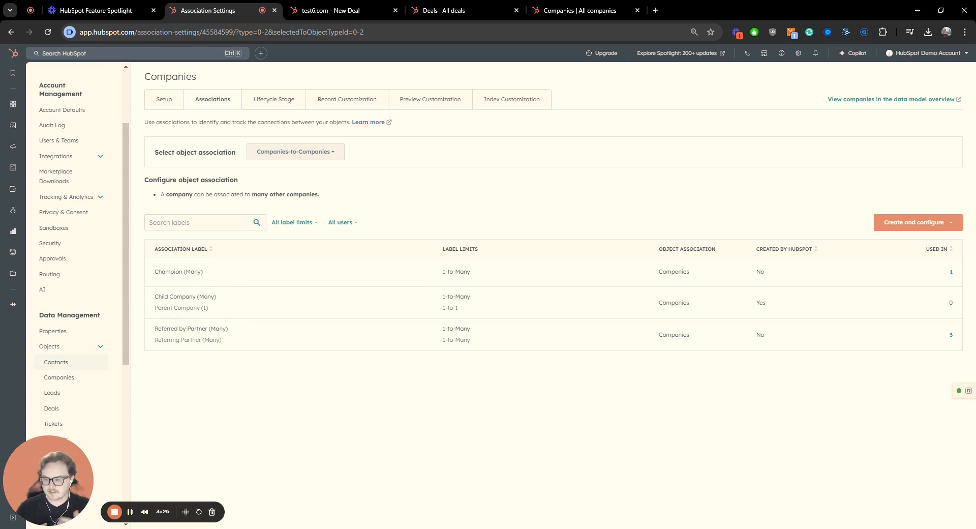
{"action": "left_click", "coordinate": [59, 367]}
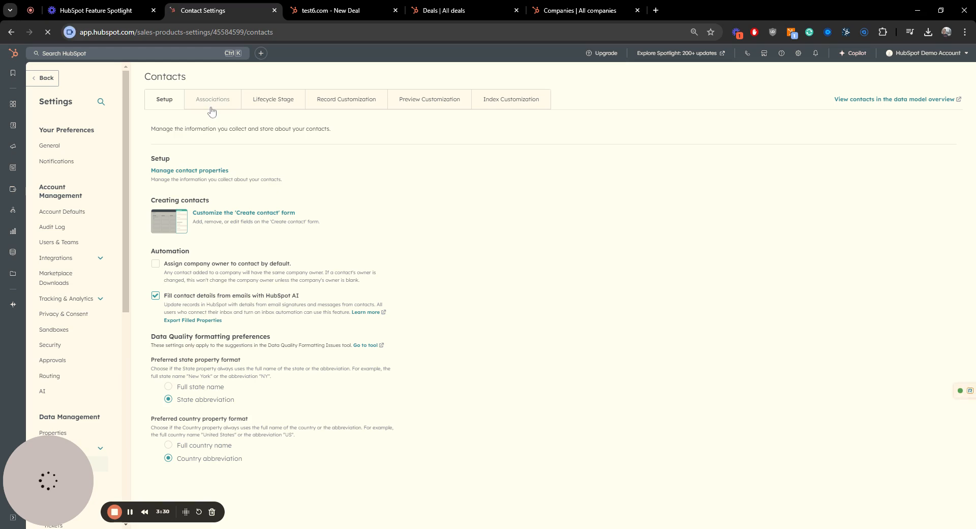
{"action": "left_click", "coordinate": [212, 104]}
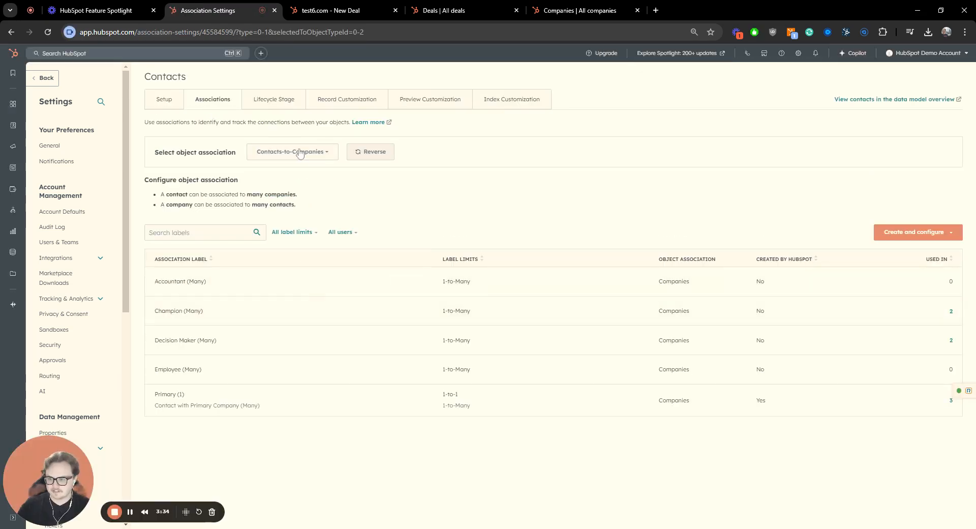
- Review the Champion, Decision Maker, Employee and Accountant labels in the Contacts-to-Companies association list
{"action": "mouse_move", "coordinate": [185, 340]}
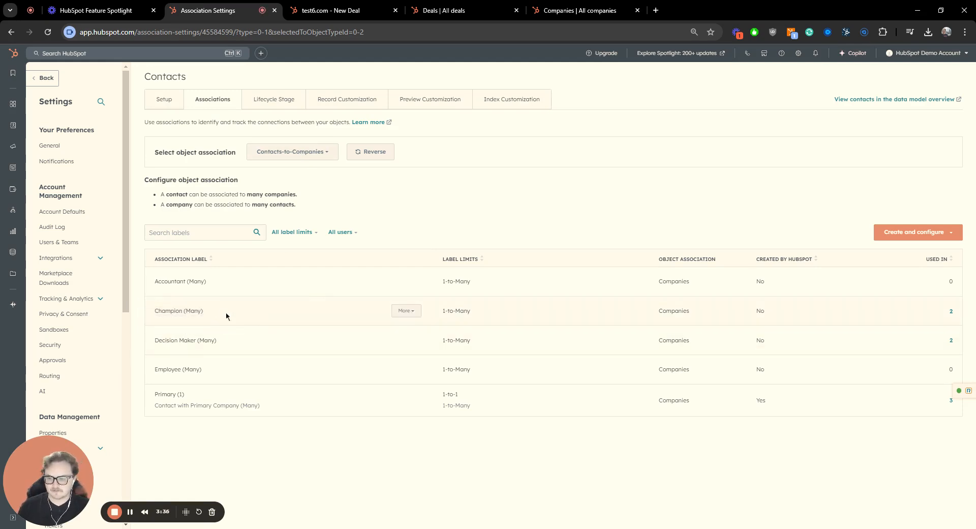
{"action": "left_click_drag", "start_coordinate": [227, 314], "coordinate": [146, 313]}
{"action": "left_click_drag", "start_coordinate": [224, 343], "coordinate": [150, 344]}
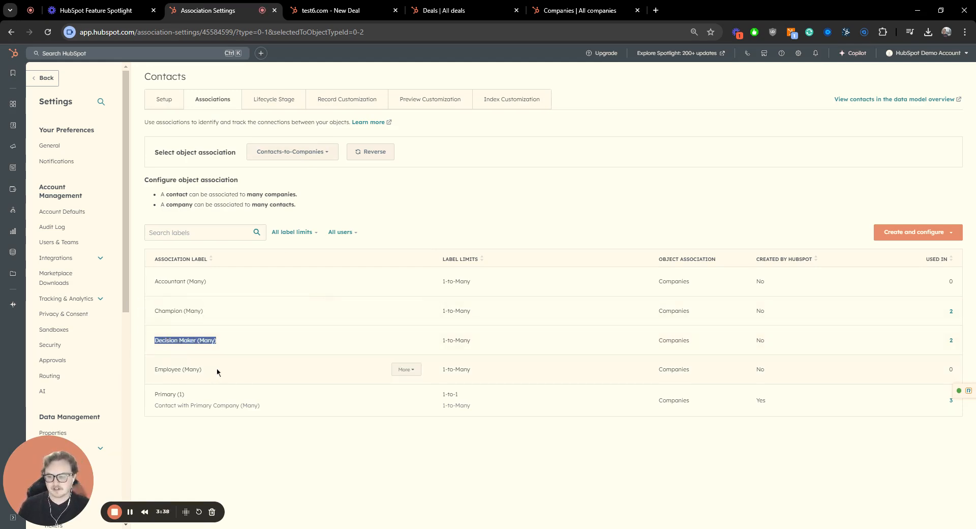
{"action": "left_click_drag", "start_coordinate": [217, 371], "coordinate": [151, 372]}
{"action": "left_click_drag", "start_coordinate": [209, 282], "coordinate": [170, 281]}
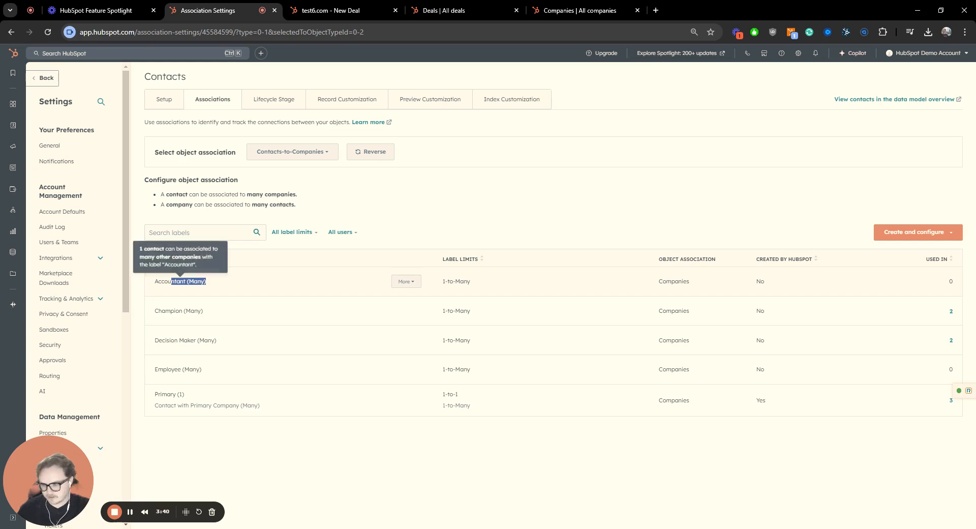
{"action": "left_click", "coordinate": [401, 212]}
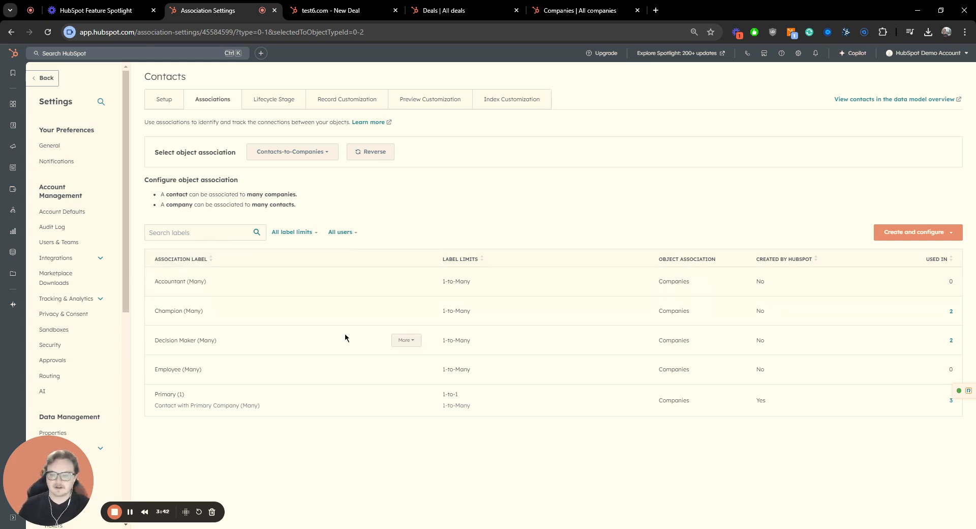
- View the edit form of the Contacts-to-Companies Champion label and close it without changes
{"action": "left_click", "coordinate": [405, 312]}
{"action": "left_click", "coordinate": [405, 330]}
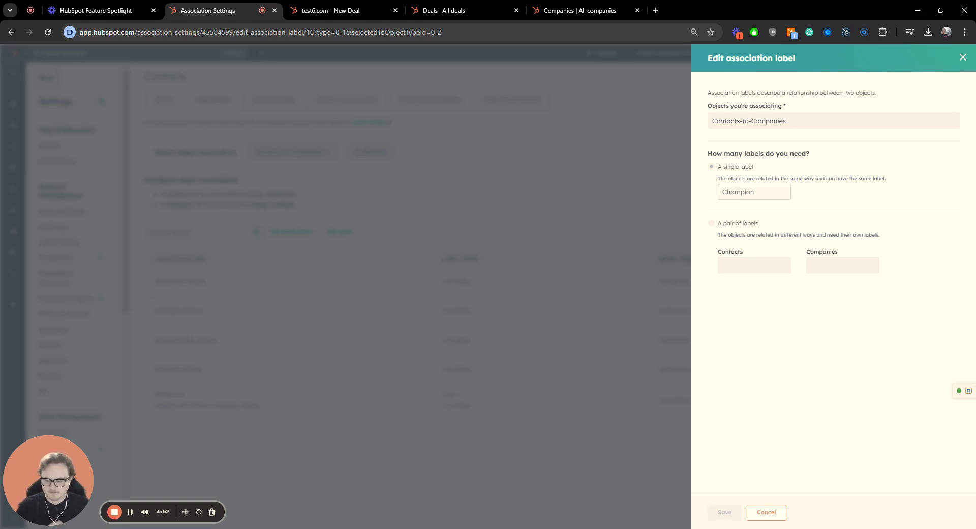
{"action": "left_click", "coordinate": [963, 57]}
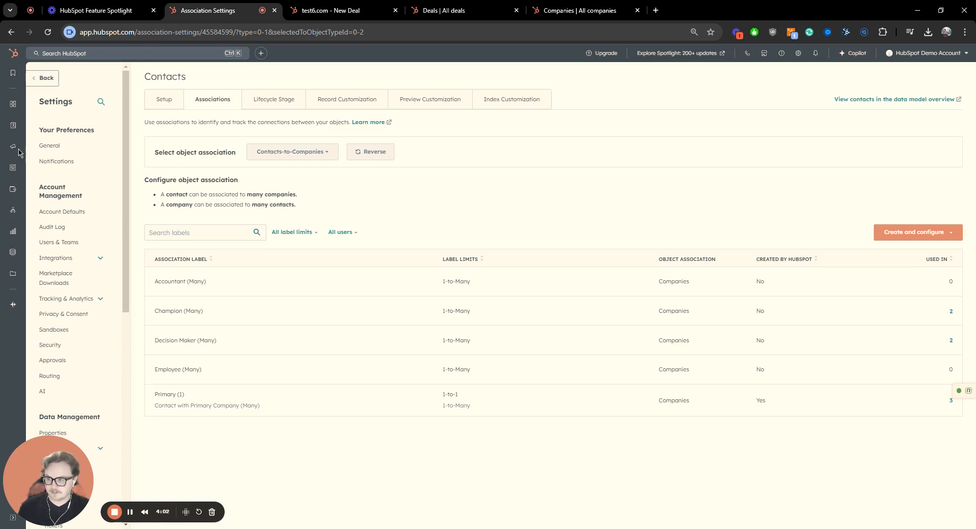
- Create a company record with the domain and company name test7.com
{"action": "mouse_move", "coordinate": [16, 133]}
{"action": "left_click", "coordinate": [52, 144]}
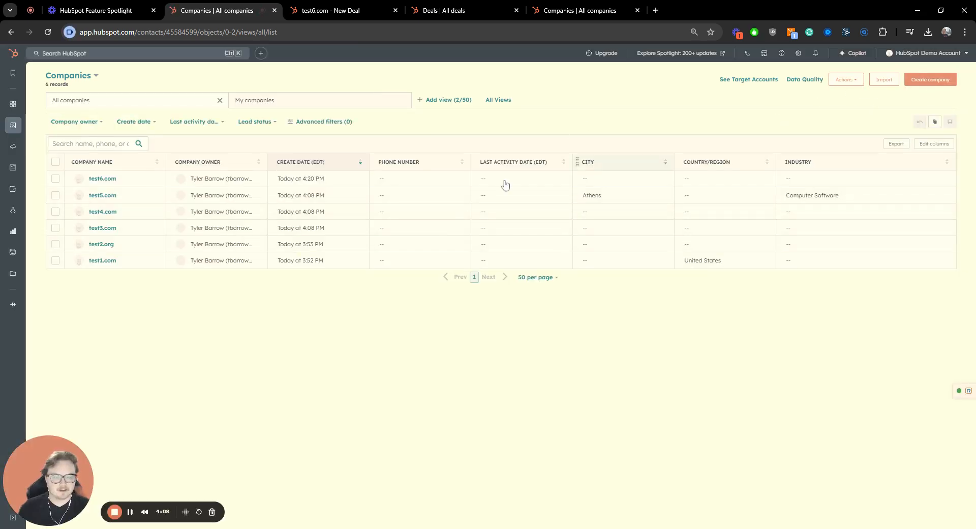
{"action": "left_click", "coordinate": [936, 79]}
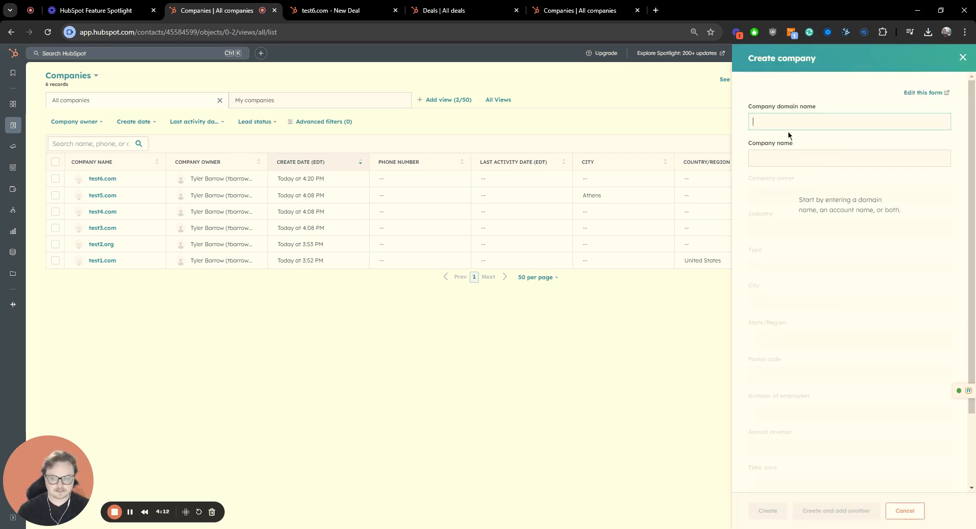
{"action": "type", "text": "test7.com"}
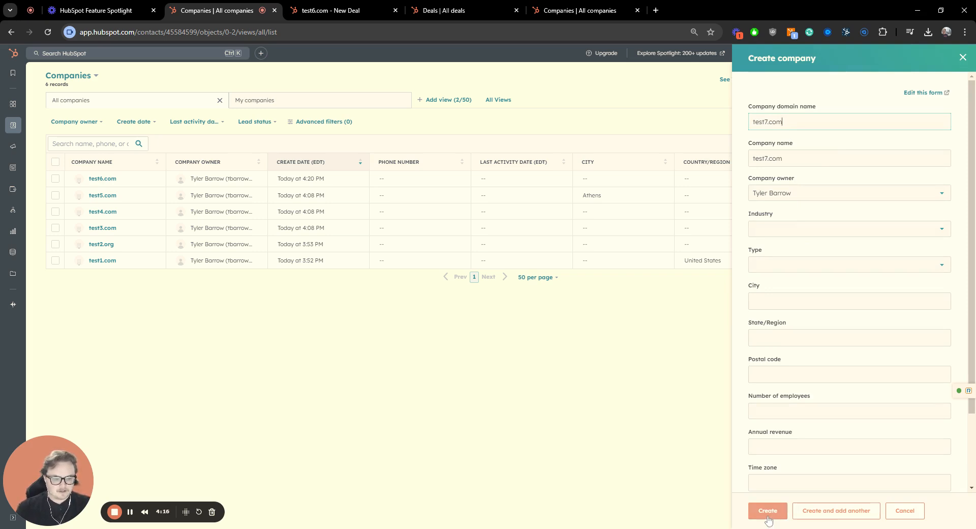
{"action": "left_click", "coordinate": [768, 510]}
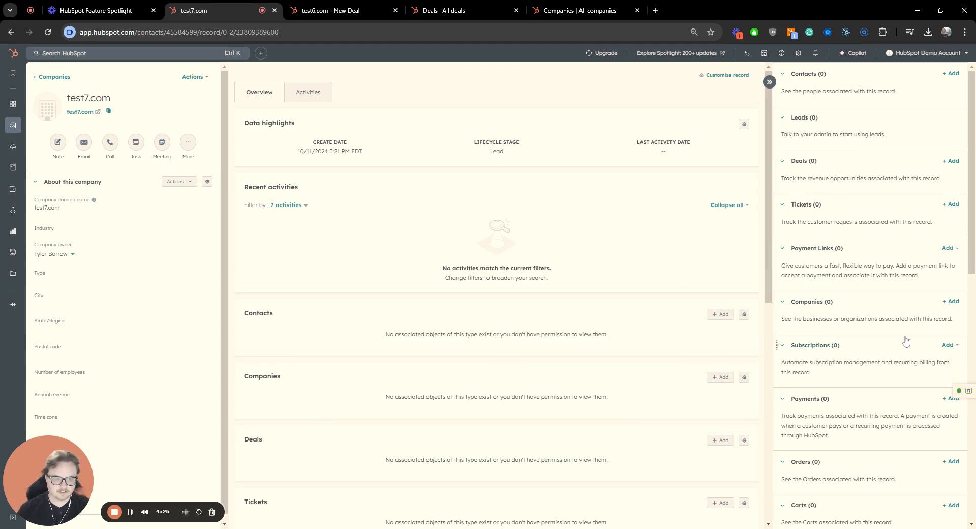
- Choose the existing company test1.com to associate with the test7.com record and continue to its association labels
{"action": "left_click", "coordinate": [950, 302]}
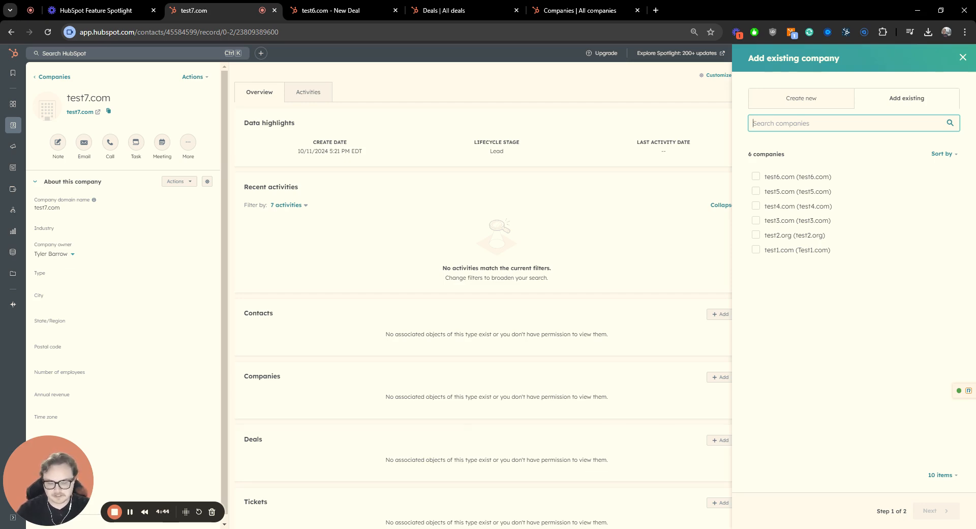
{"action": "left_click", "coordinate": [756, 250]}
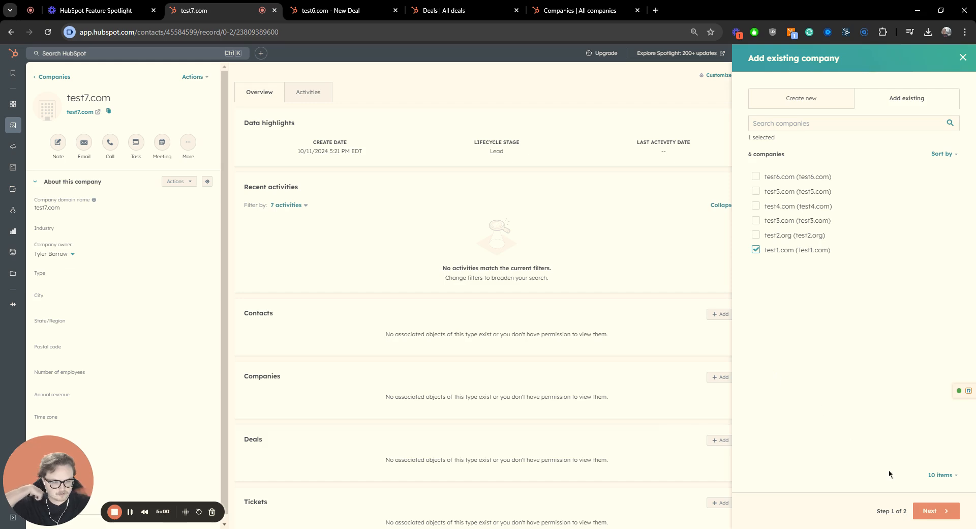
{"action": "left_click", "coordinate": [936, 519]}
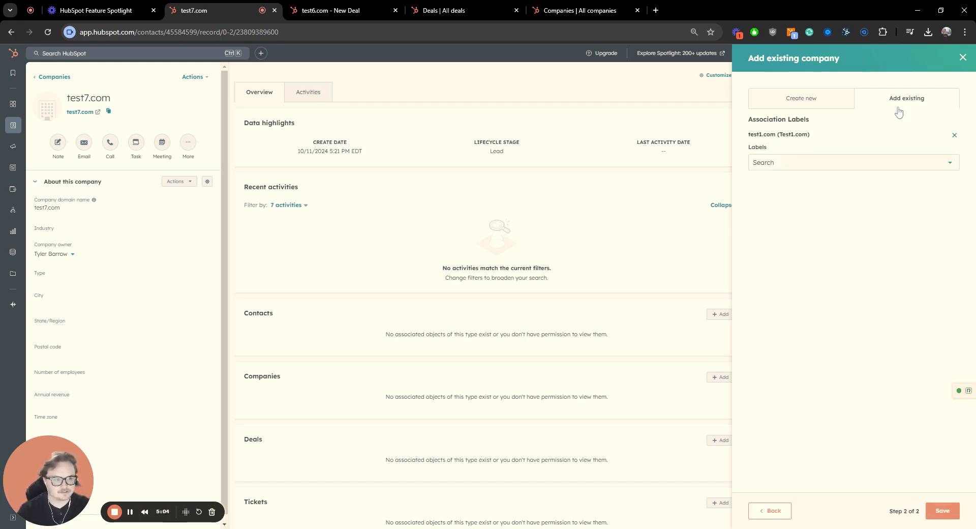
{"action": "left_click_drag", "start_coordinate": [748, 134], "coordinate": [778, 135]}
- Try the Referred by Partner label for test1.com and preview the resulting label pair
{"action": "left_click", "coordinate": [771, 163]}
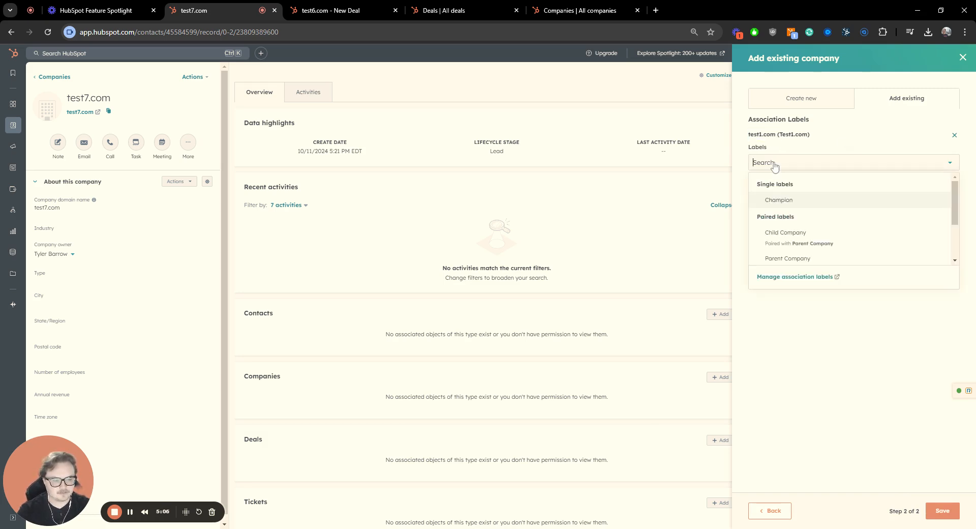
{"action": "scroll", "coordinate": [795, 257], "scroll_direction": "down", "scroll_amount": 3}
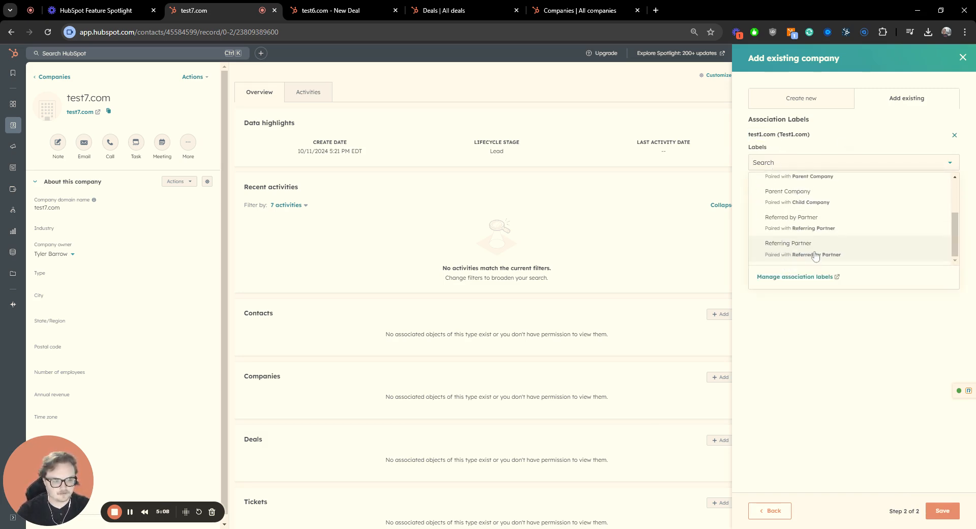
{"action": "left_click", "coordinate": [791, 222]}
{"action": "left_click", "coordinate": [833, 317]}
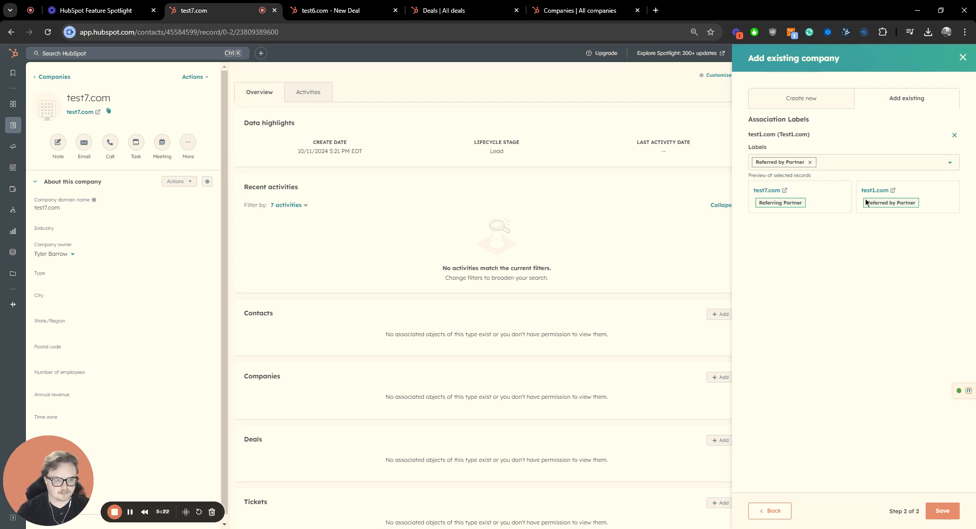
- Replace the label for test1.com with Referring Partner and save the company association
{"action": "left_click", "coordinate": [809, 162]}
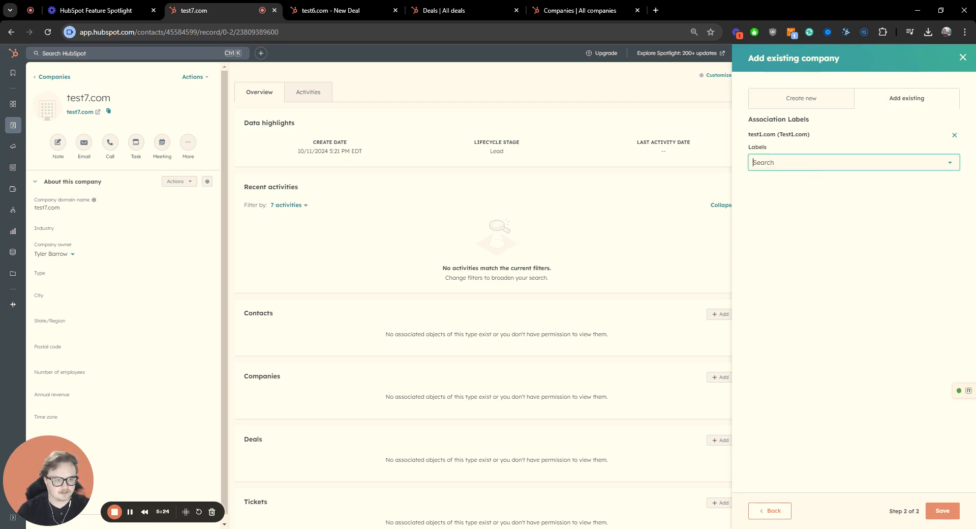
{"action": "scroll", "coordinate": [816, 218], "scroll_direction": "down", "scroll_amount": 2}
{"action": "left_click", "coordinate": [802, 245]}
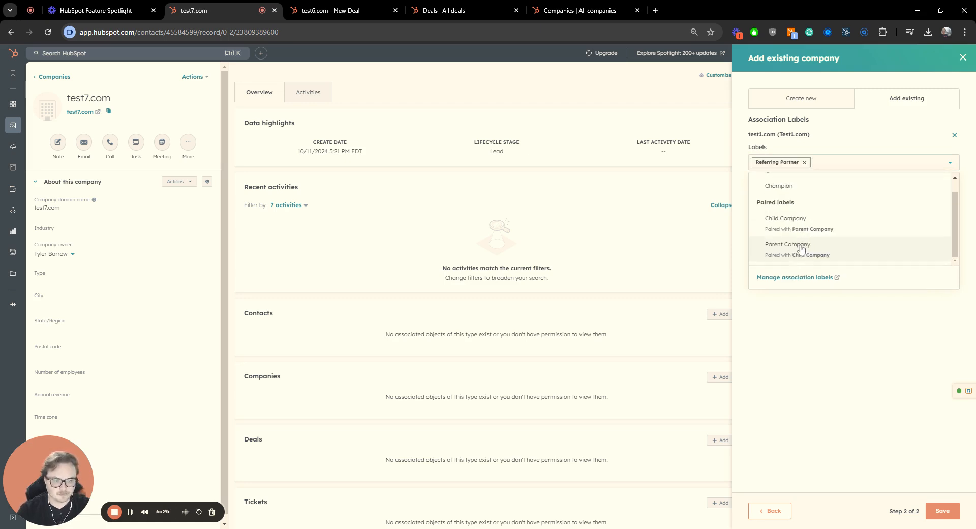
{"action": "left_click", "coordinate": [819, 317]}
{"action": "left_click_drag", "start_coordinate": [751, 134], "coordinate": [794, 134]}
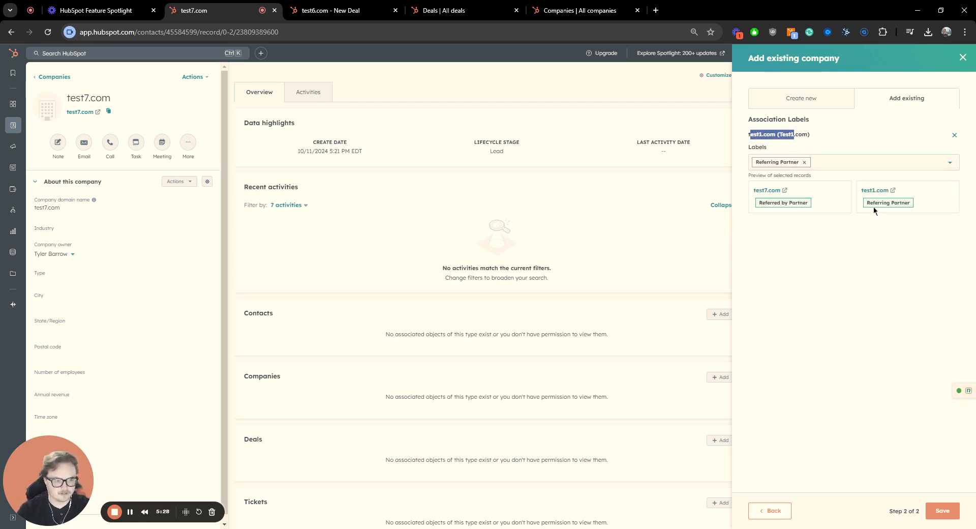
{"action": "left_click", "coordinate": [942, 510]}
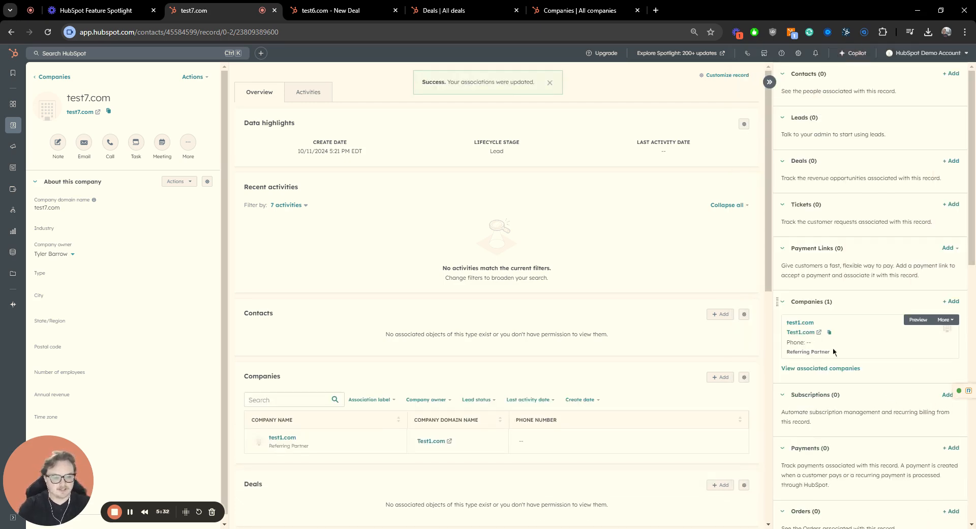
{"action": "left_click_drag", "start_coordinate": [832, 348], "coordinate": [781, 344]}
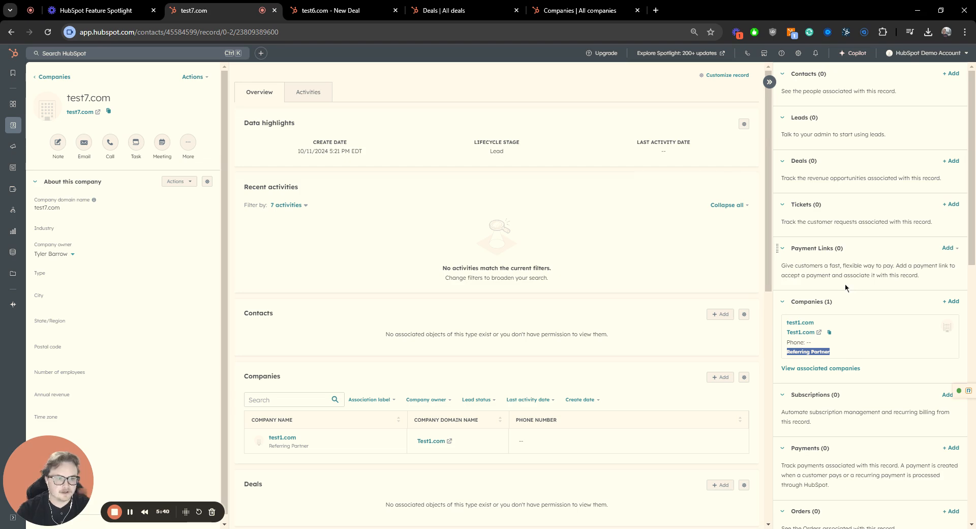
- Select both existing sample contacts to associate with test7.com and continue to their association labels
{"action": "left_click", "coordinate": [951, 73]}
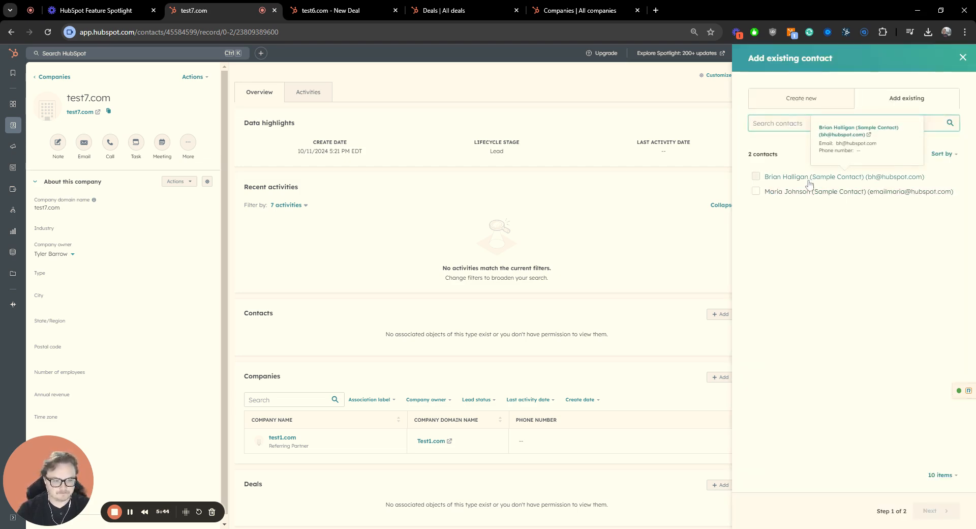
{"action": "left_click", "coordinate": [809, 177]}
{"action": "left_click", "coordinate": [803, 191]}
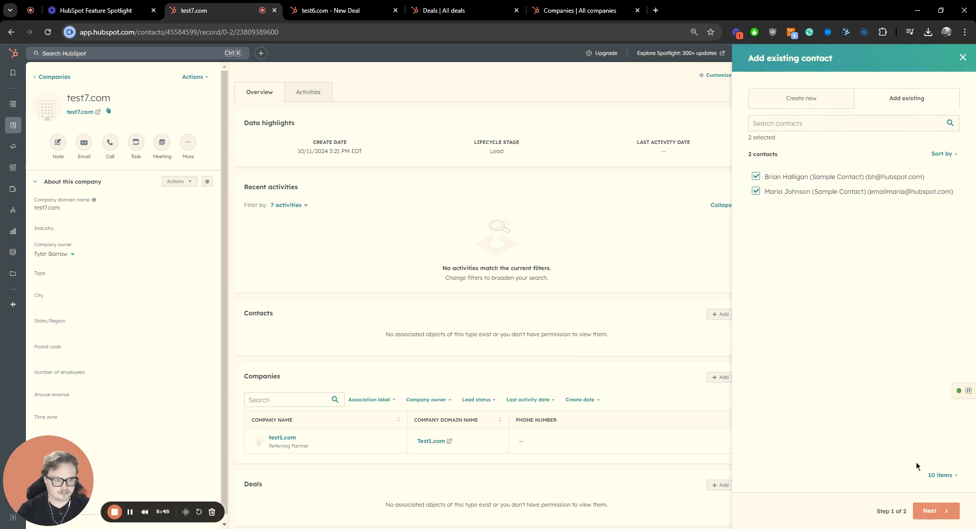
{"action": "left_click", "coordinate": [931, 511]}
- Assign the Decision Maker label to the first listed sample contact
{"action": "left_click", "coordinate": [782, 147]}
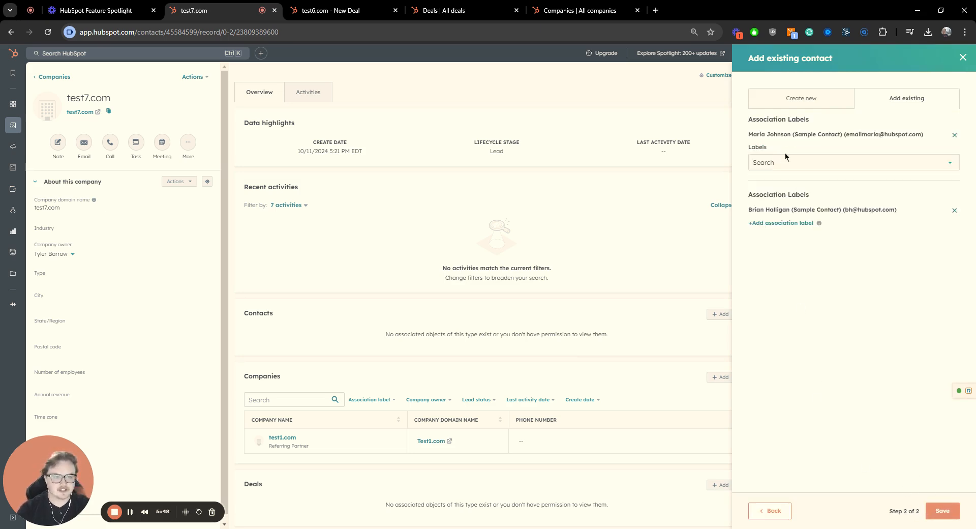
{"action": "left_click", "coordinate": [789, 162]}
{"action": "left_click", "coordinate": [804, 235]}
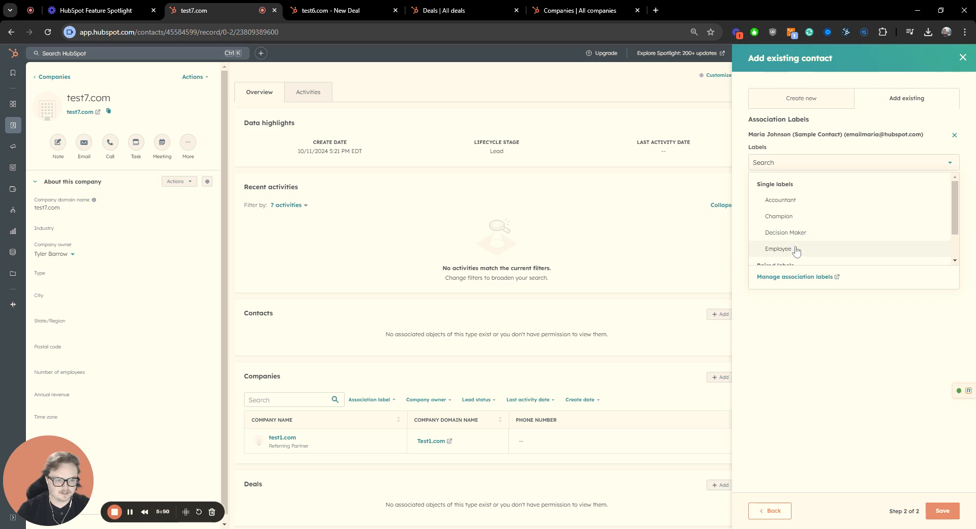
{"action": "scroll", "coordinate": [808, 249], "scroll_direction": "down", "scroll_amount": 1}
{"action": "left_click", "coordinate": [835, 299]}
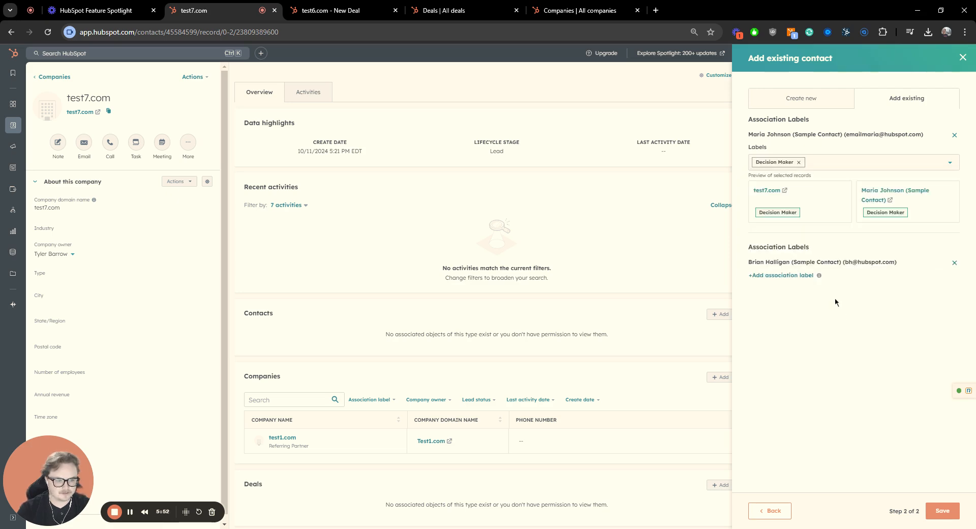
- Assign the Champion label to the second listed sample contact and save the contact associations
{"action": "left_click", "coordinate": [796, 275]}
{"action": "left_click", "coordinate": [773, 291]}
{"action": "left_click", "coordinate": [779, 343]}
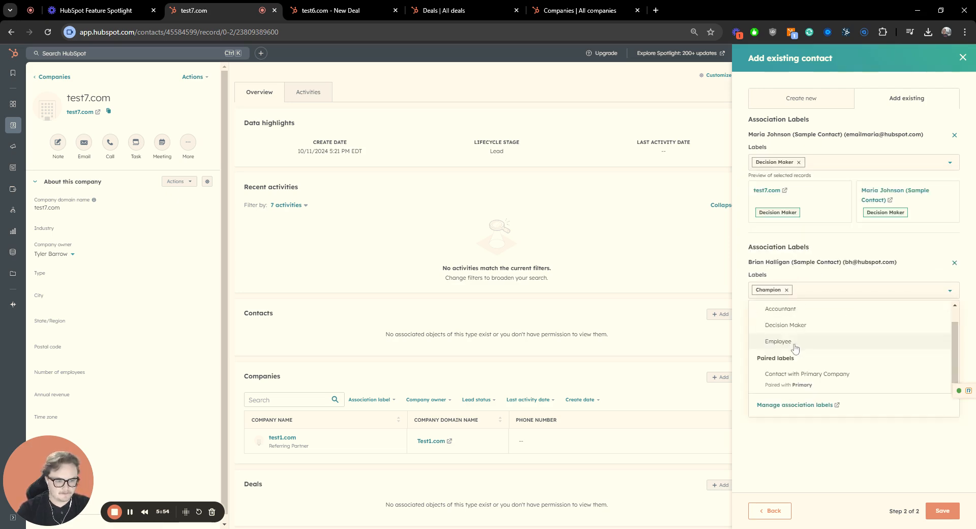
{"action": "left_click", "coordinate": [834, 441]}
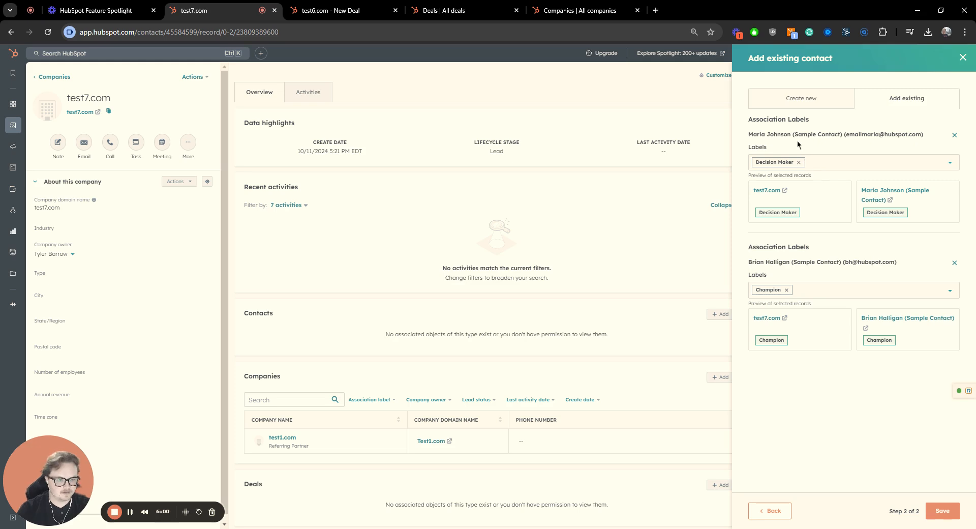
{"action": "left_click", "coordinate": [942, 510]}
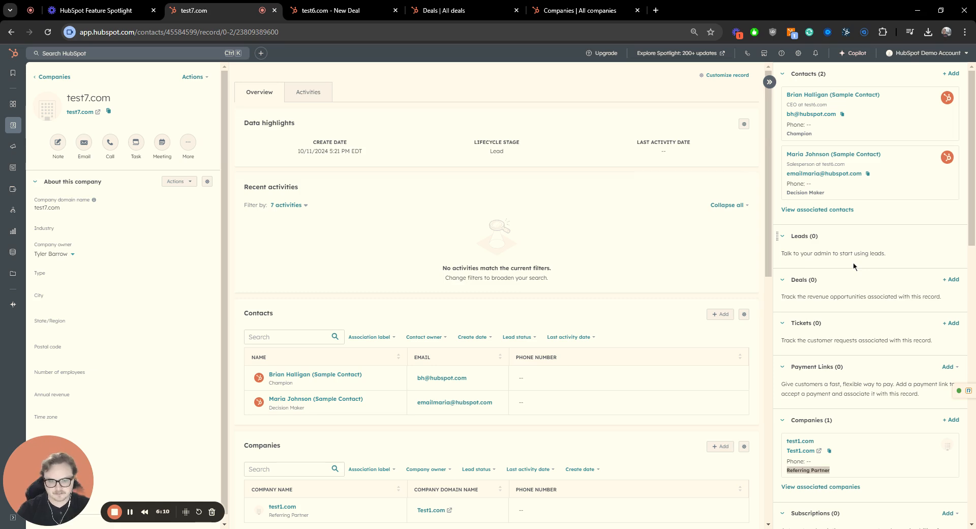
- Review the contacts' labels on the test7.com record and the association label filter options for its Companies and Contacts tables
{"action": "mouse_move", "coordinate": [820, 190]}
{"action": "left_click_drag", "start_coordinate": [827, 194], "coordinate": [778, 194]}
{"action": "left_click_drag", "start_coordinate": [817, 137], "coordinate": [781, 137]}
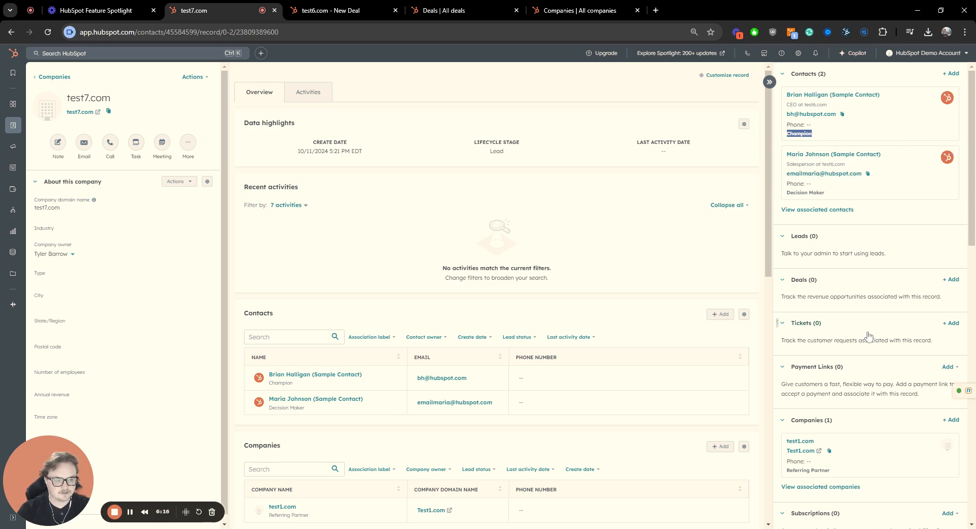
{"action": "scroll", "coordinate": [287, 345], "scroll_direction": "down", "scroll_amount": 3}
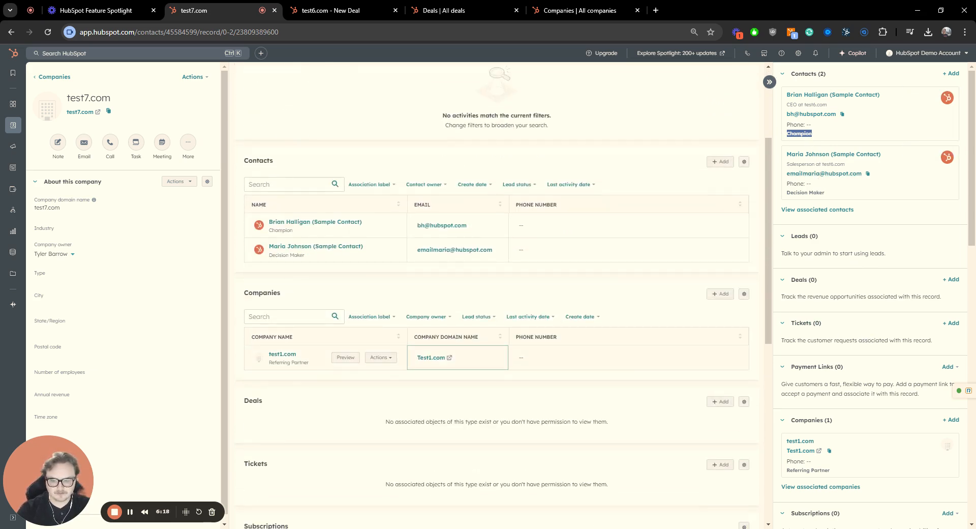
{"action": "left_click", "coordinate": [373, 320]}
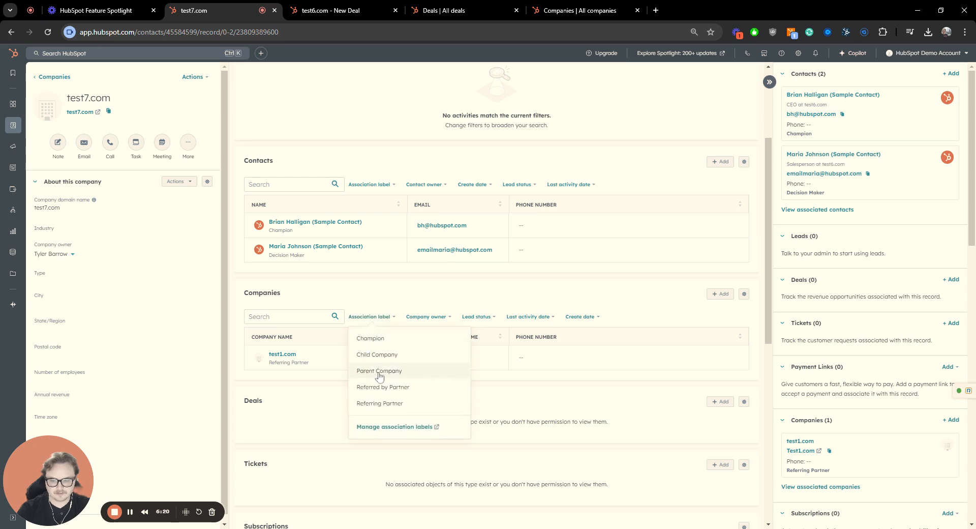
{"action": "left_click", "coordinate": [388, 298]}
{"action": "scroll", "coordinate": [390, 296], "scroll_direction": "up", "scroll_amount": 1}
{"action": "left_click", "coordinate": [373, 235]}
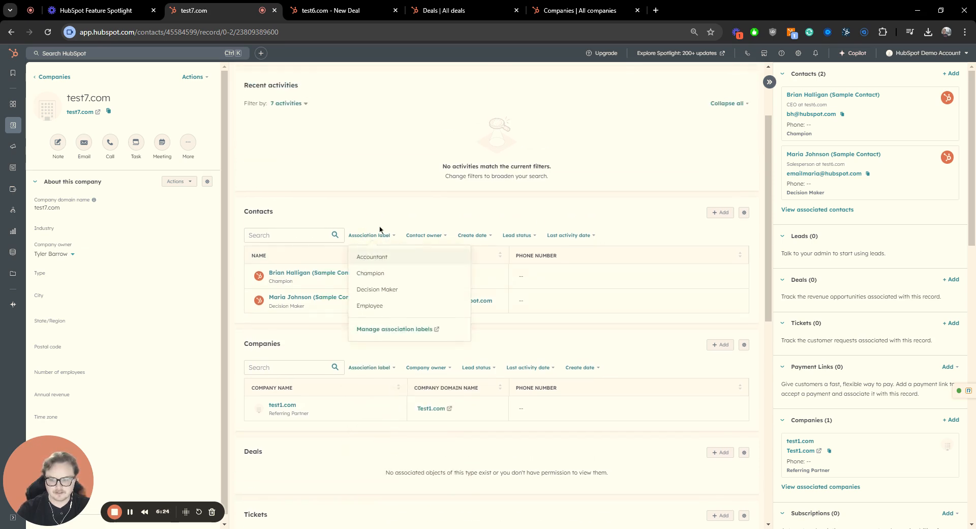
{"action": "left_click", "coordinate": [381, 230]}
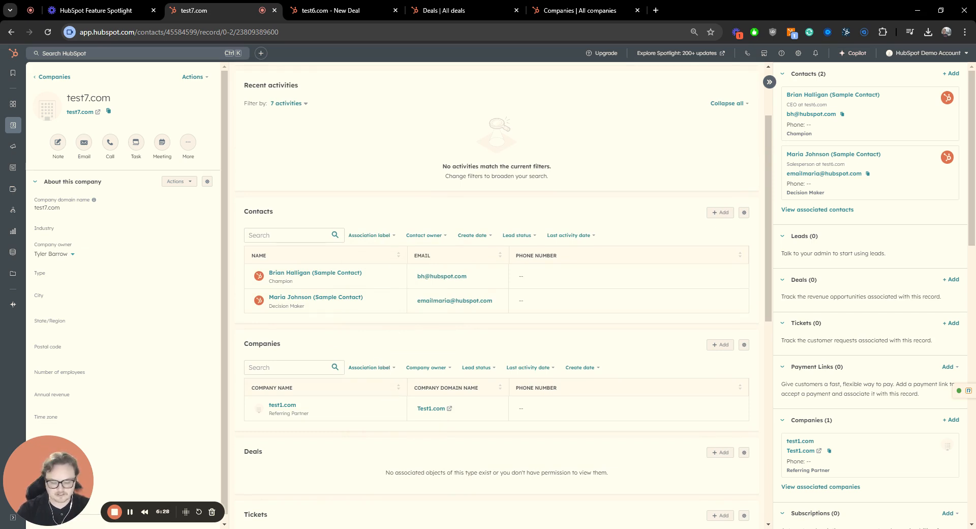
{"action": "scroll", "coordinate": [844, 408], "scroll_direction": "down", "scroll_amount": 2}
{"action": "scroll", "coordinate": [867, 374], "scroll_direction": "up", "scroll_amount": 2}
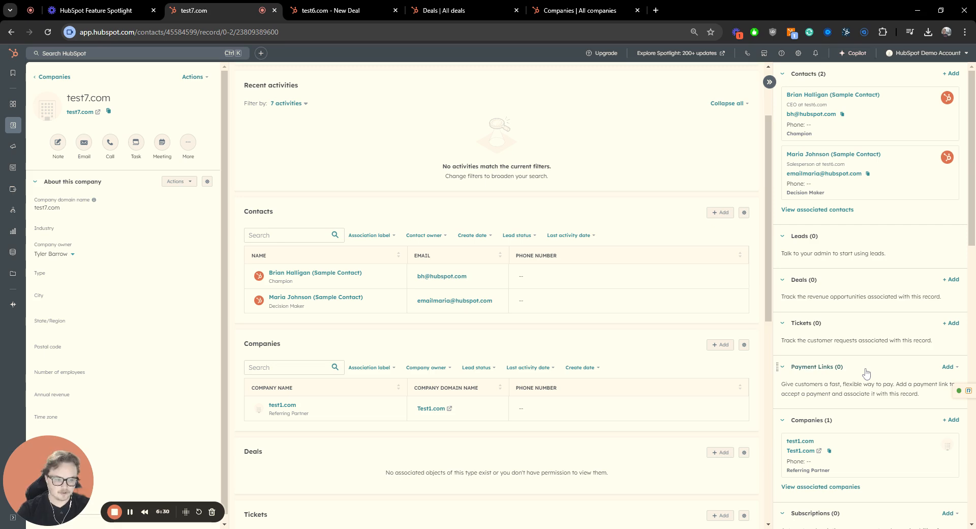
- Start a new deal from the test7.com record and go to the form's section for associating the deal with records
{"action": "left_click", "coordinate": [950, 279]}
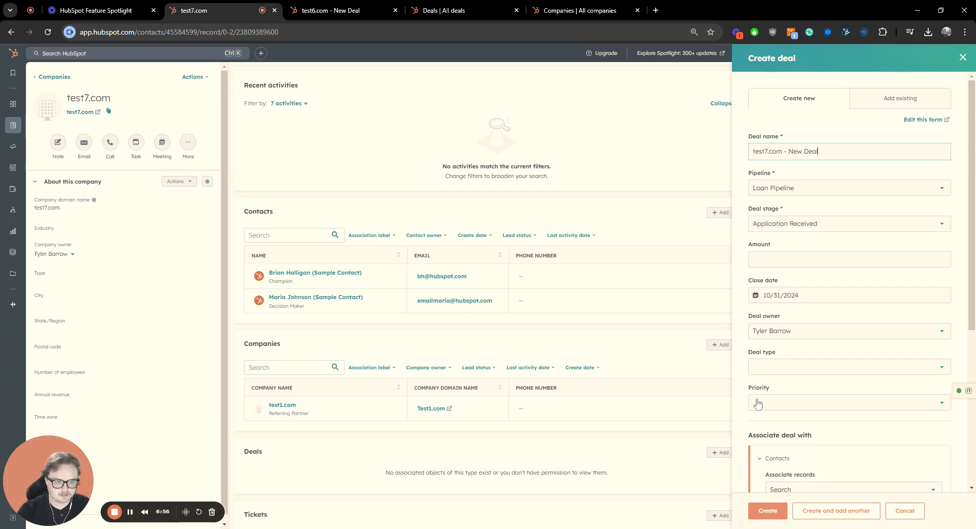
{"action": "scroll", "coordinate": [780, 427], "scroll_direction": "down", "scroll_amount": 2}
{"action": "scroll", "coordinate": [822, 406], "scroll_direction": "down", "scroll_amount": 2}
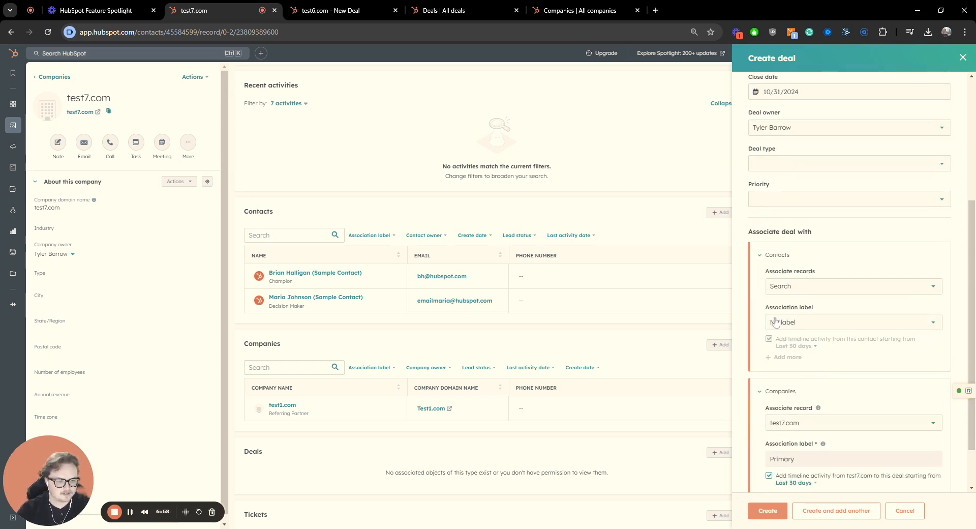
{"action": "left_click_drag", "start_coordinate": [747, 232], "coordinate": [822, 233]}
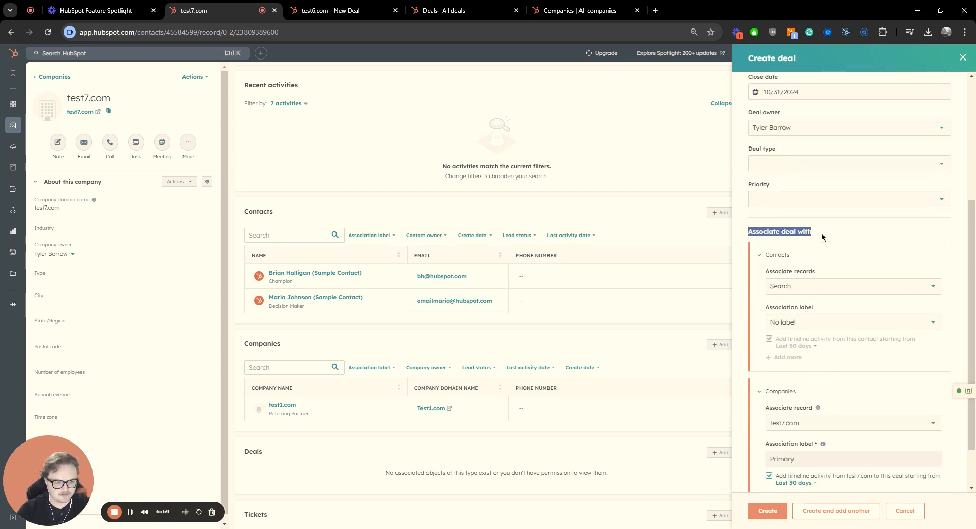
{"action": "left_click", "coordinate": [931, 374]}
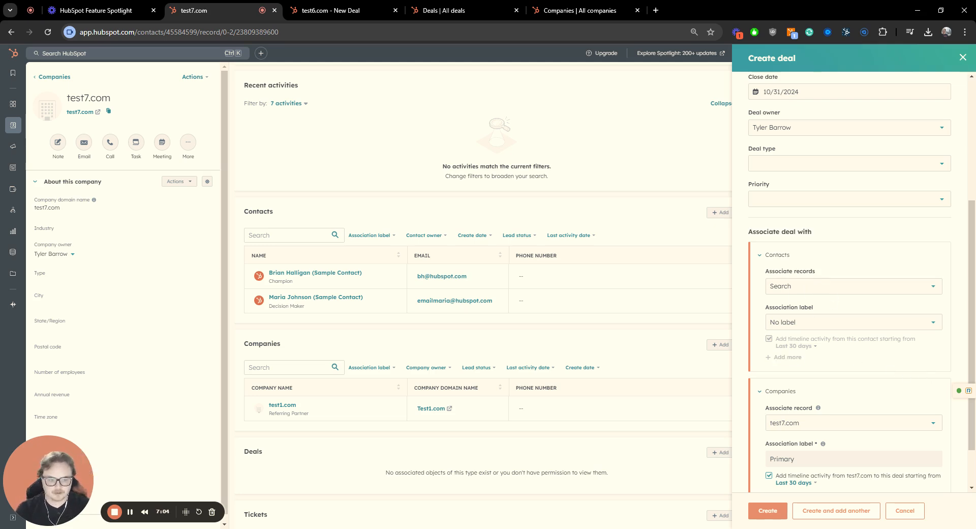
- Select both sample contacts as the associated contact records for the new deal
{"action": "left_click", "coordinate": [822, 291]}
{"action": "left_click", "coordinate": [813, 331]}
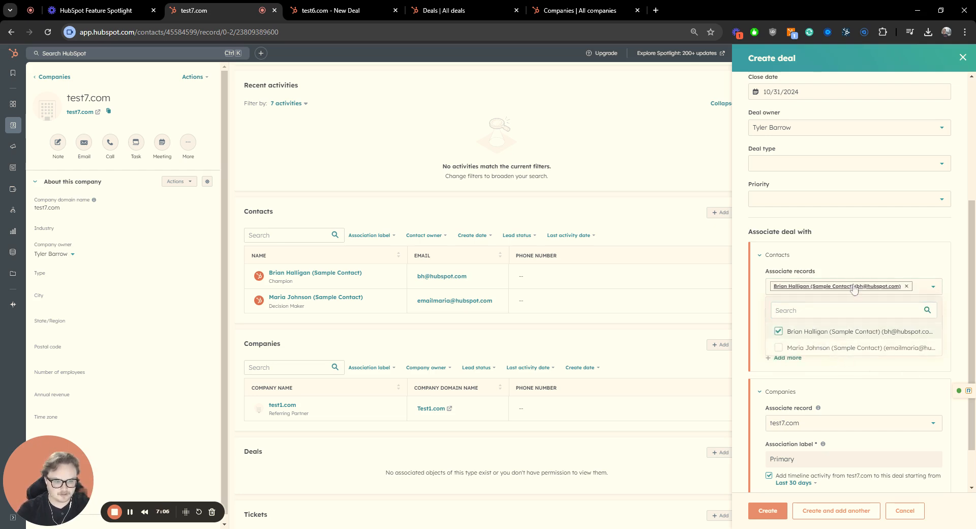
{"action": "left_click", "coordinate": [857, 265]}
{"action": "left_click", "coordinate": [821, 288]}
{"action": "left_click", "coordinate": [862, 345]}
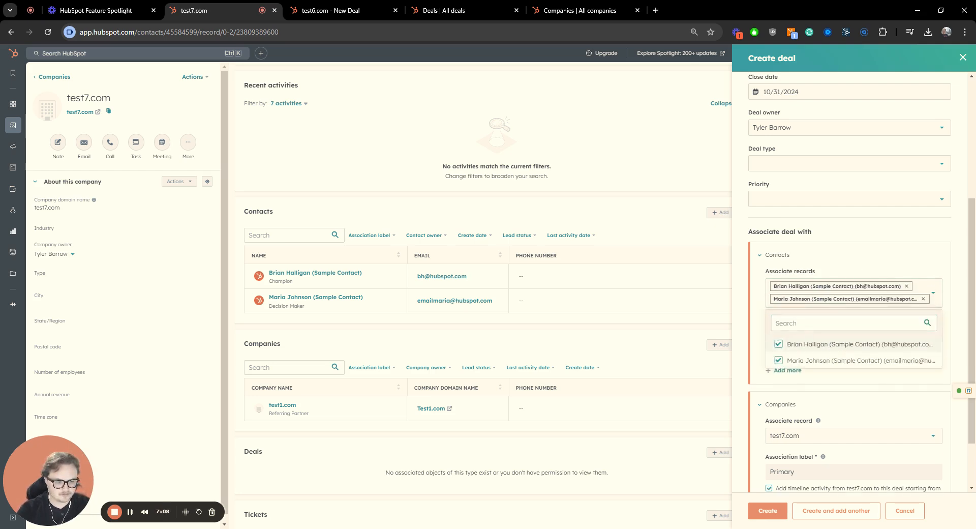
- Remove the first listed sample contact from the deal's contact association and label the remaining contact Champion
{"action": "left_click", "coordinate": [803, 343]}
{"action": "left_click", "coordinate": [883, 269]}
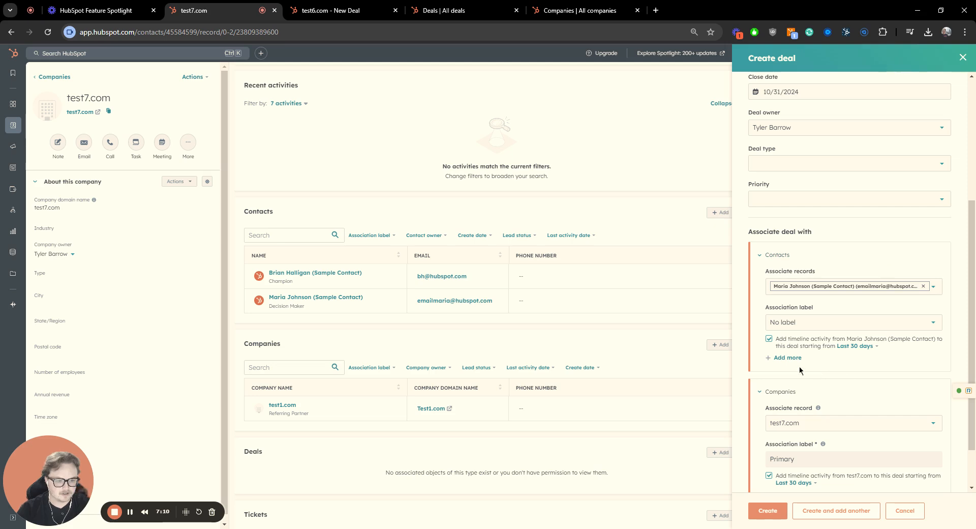
{"action": "left_click", "coordinate": [816, 324]}
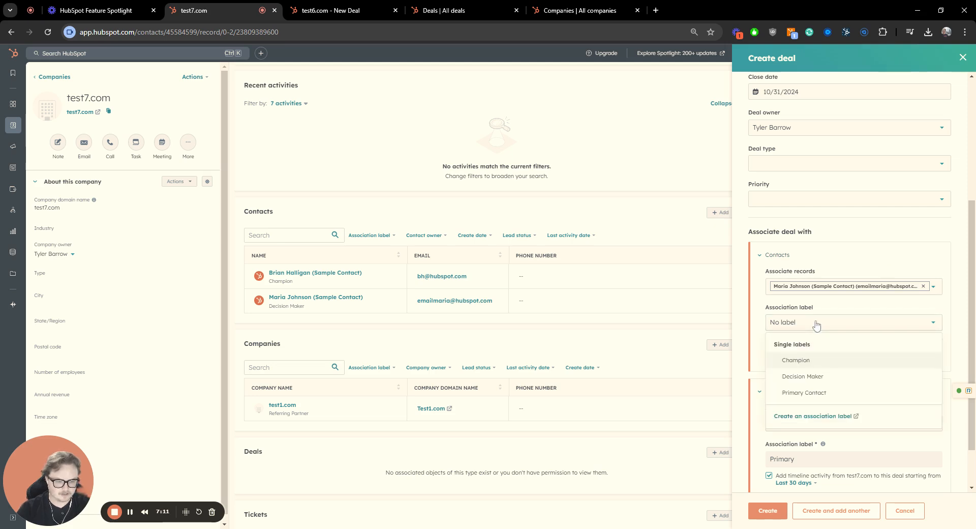
{"action": "left_click", "coordinate": [808, 362]}
- Add another contact association to the deal for the first listed sample contact with the Decision Maker label
{"action": "left_click", "coordinate": [789, 362]}
{"action": "left_click", "coordinate": [818, 376]}
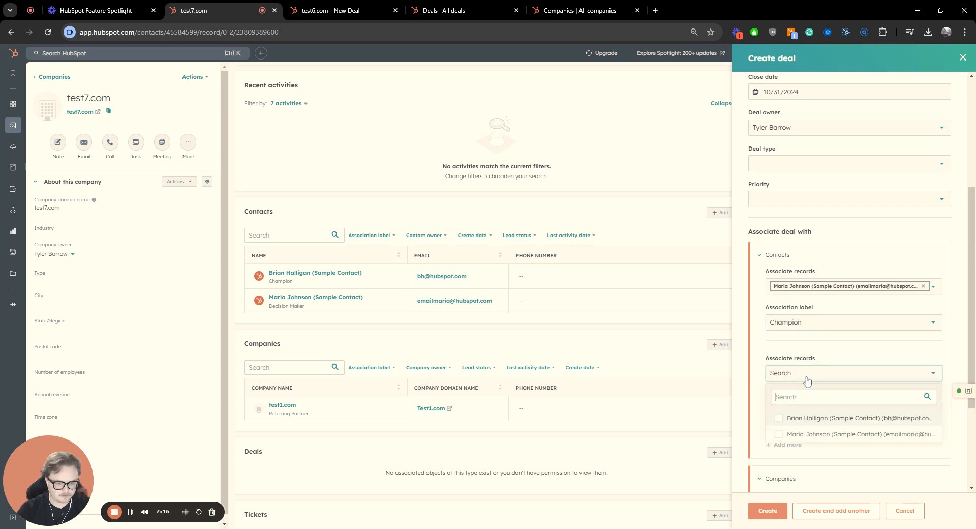
{"action": "left_click", "coordinate": [814, 415]}
{"action": "left_click", "coordinate": [819, 410]}
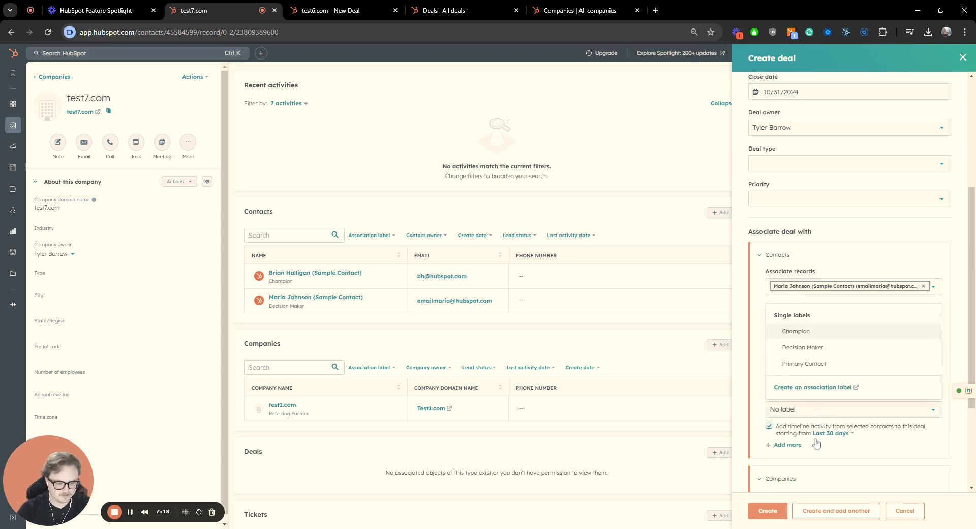
{"action": "left_click", "coordinate": [808, 351]}
{"action": "left_click", "coordinate": [818, 354]}
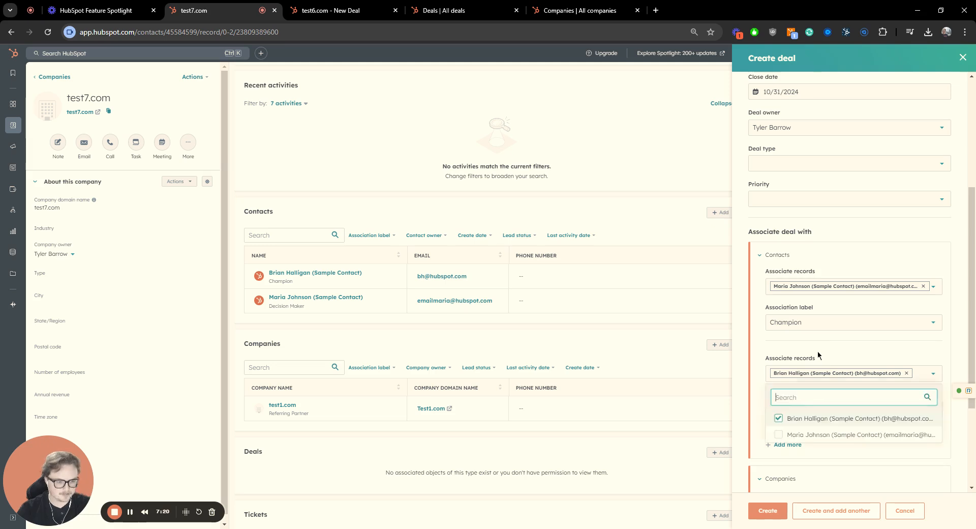
{"action": "left_click", "coordinate": [809, 328]}
{"action": "left_click", "coordinate": [813, 324]}
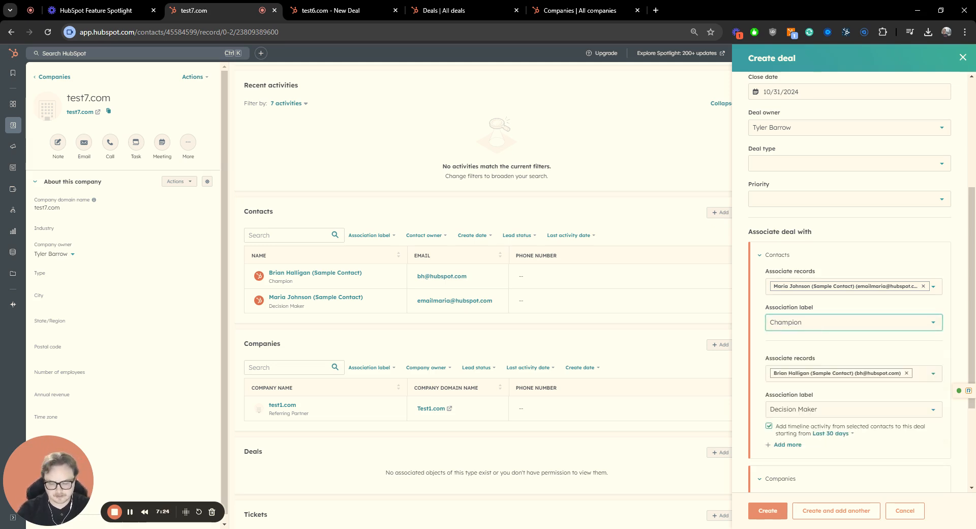
- Set the timeline activity range for both the contacts and test7.com to All time and create the deal
{"action": "left_click", "coordinate": [831, 433]}
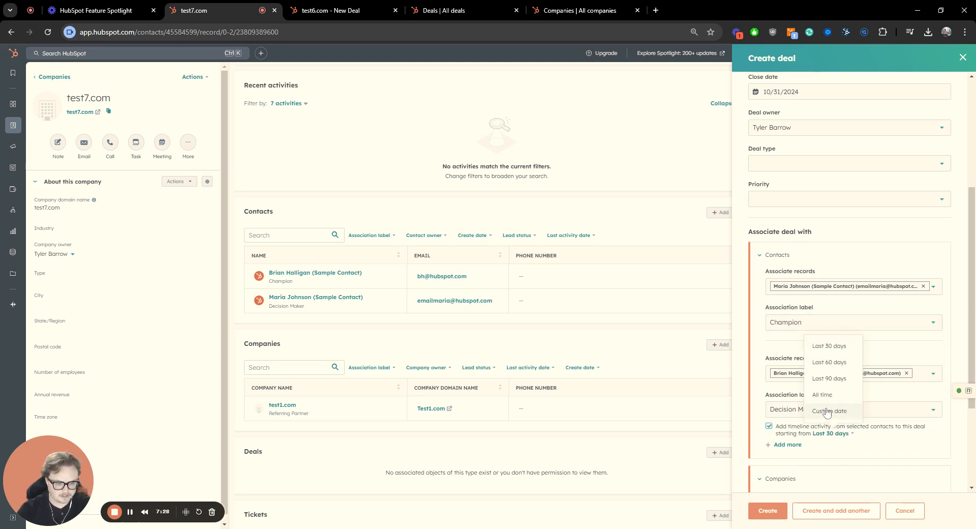
{"action": "left_click", "coordinate": [826, 395]}
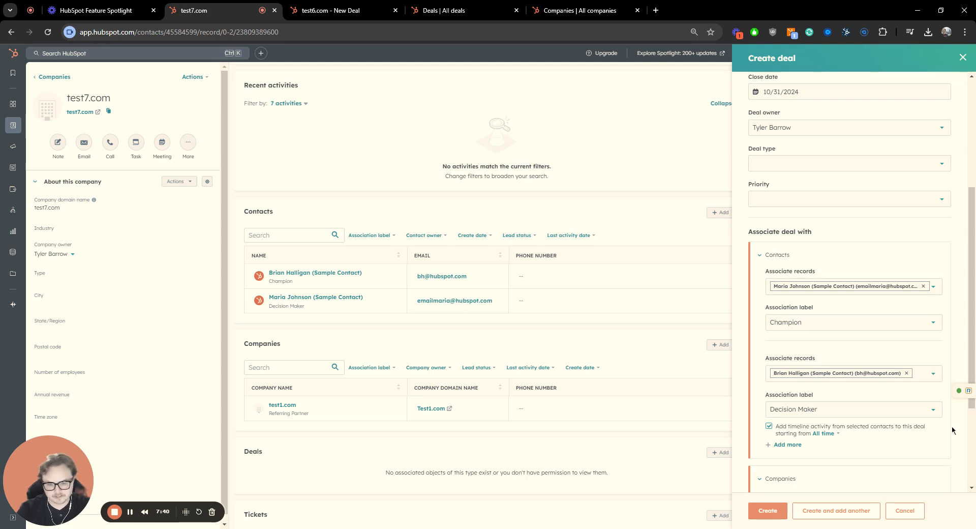
{"action": "scroll", "coordinate": [951, 426], "scroll_direction": "down", "scroll_amount": 2}
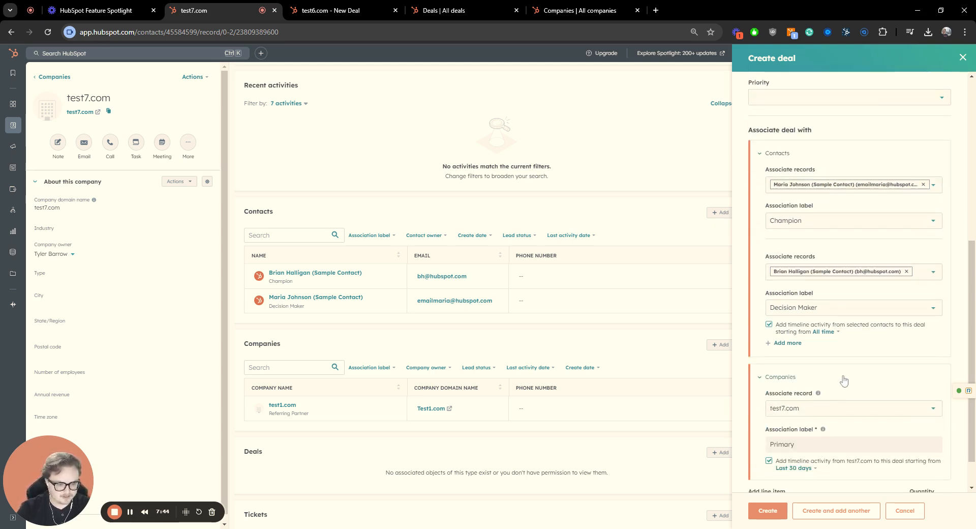
{"action": "scroll", "coordinate": [839, 377], "scroll_direction": "down", "scroll_amount": 1}
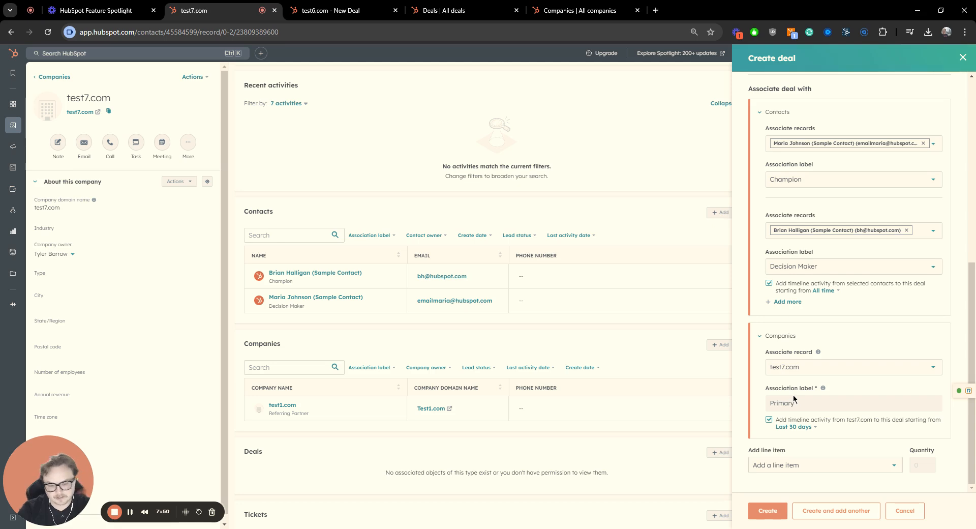
{"action": "left_click", "coordinate": [794, 427]}
{"action": "left_click", "coordinate": [797, 500]}
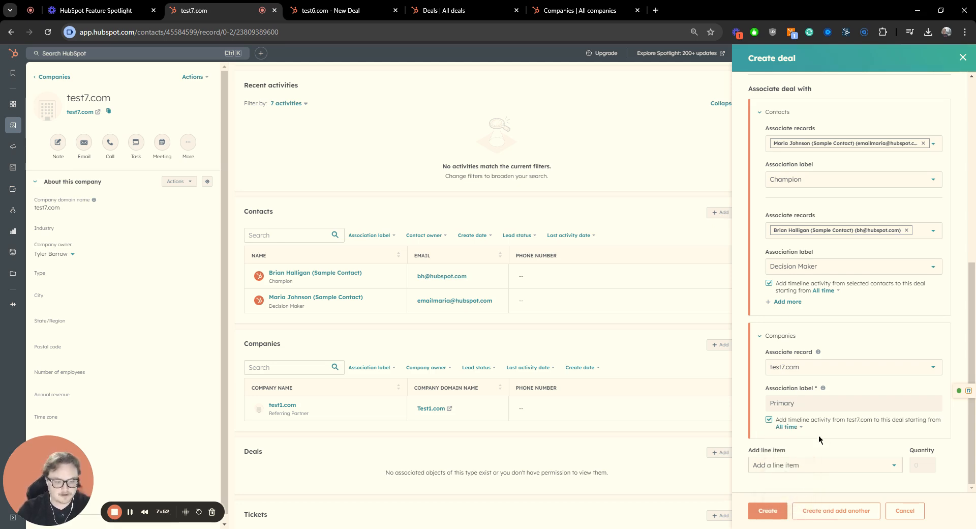
{"action": "double_click", "coordinate": [798, 402]}
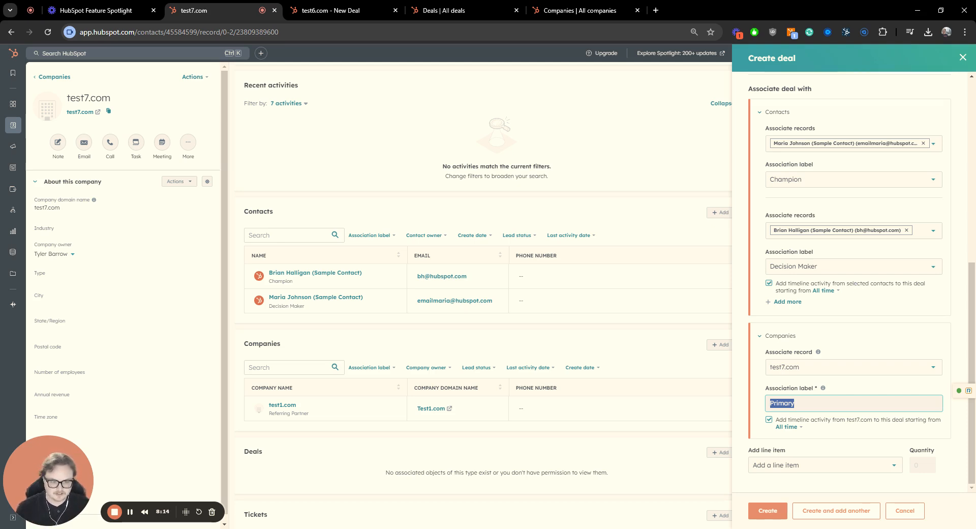
{"action": "left_click", "coordinate": [767, 510]}
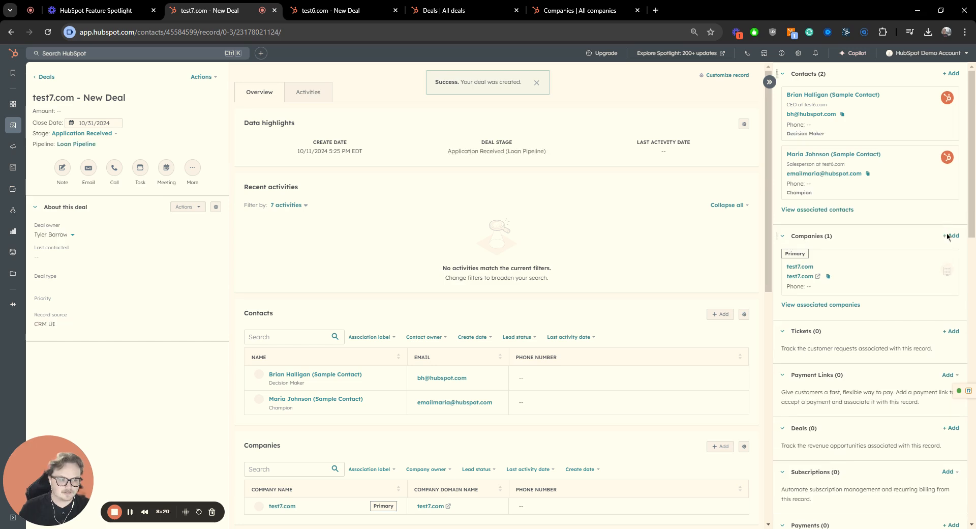
- Associate the existing company test1.com with the new deal under the Referring Partner label and save
{"action": "left_click", "coordinate": [950, 237]}
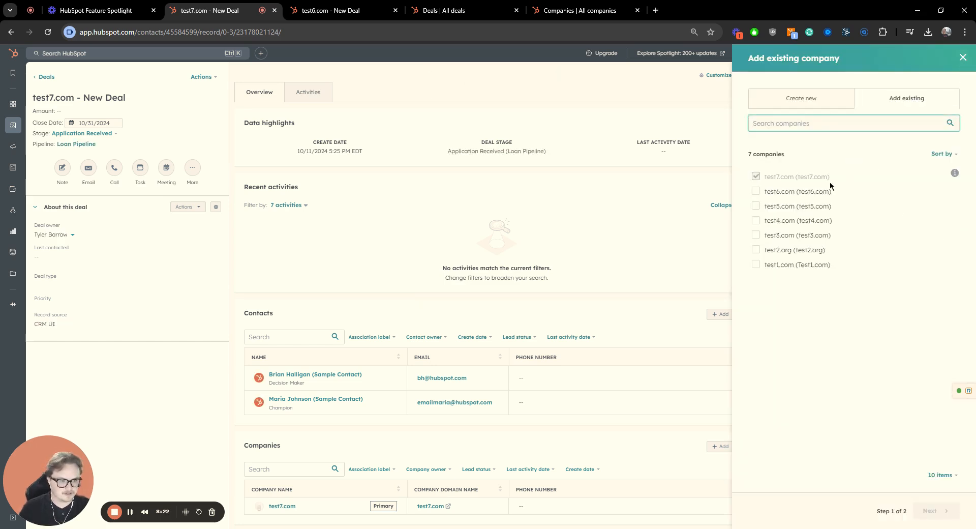
{"action": "left_click", "coordinate": [790, 265]}
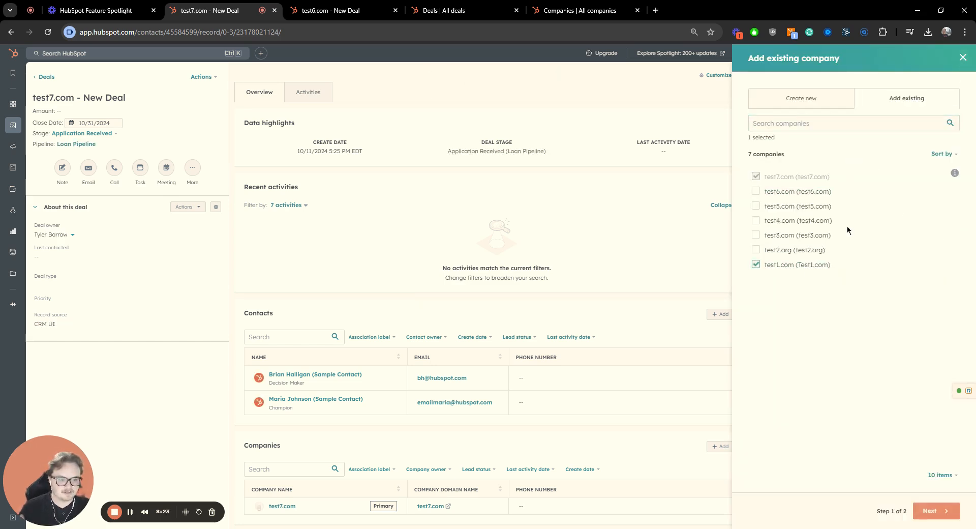
{"action": "left_click", "coordinate": [933, 510]}
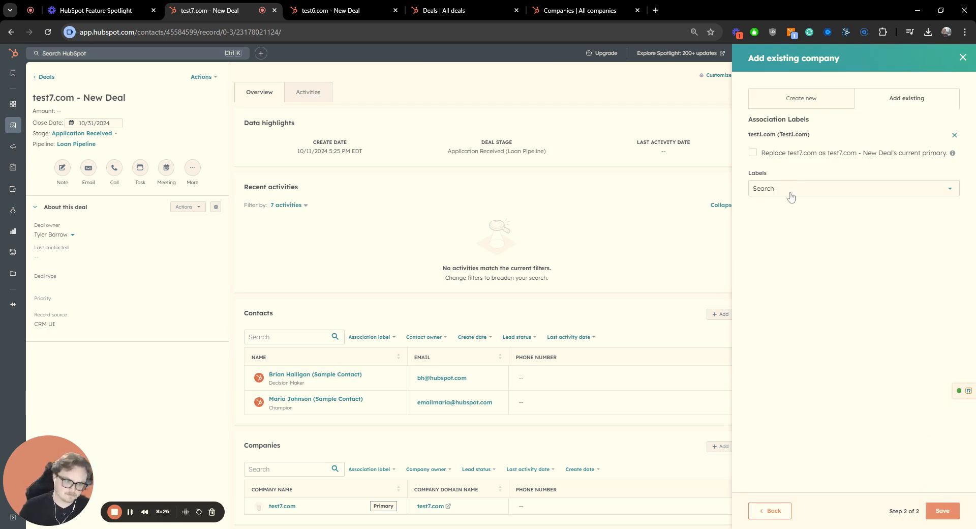
{"action": "left_click", "coordinate": [791, 198]}
{"action": "left_click", "coordinate": [809, 236]}
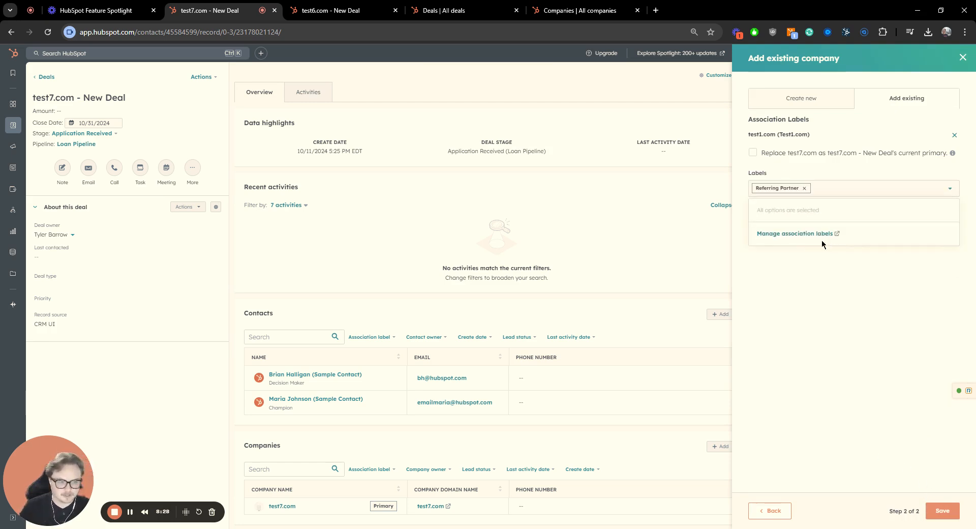
{"action": "left_click", "coordinate": [804, 319]}
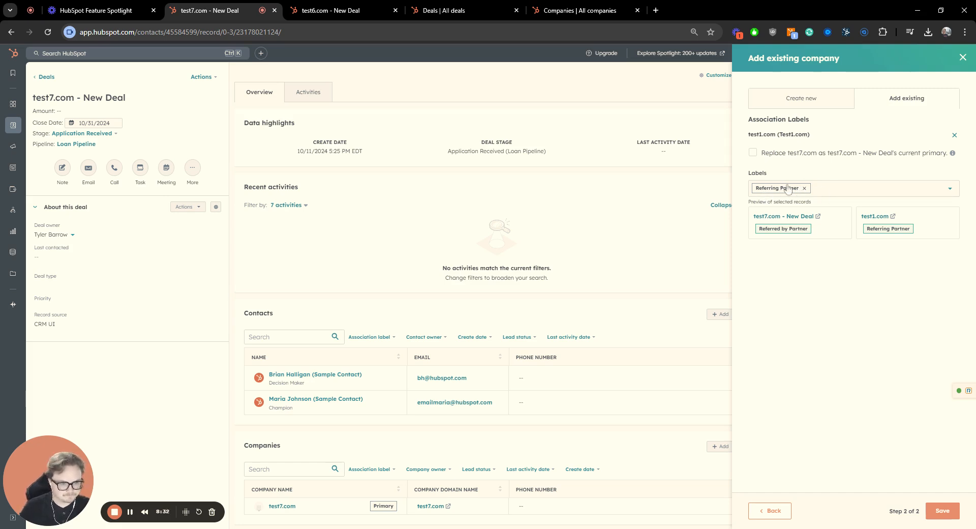
{"action": "left_click", "coordinate": [943, 510]}
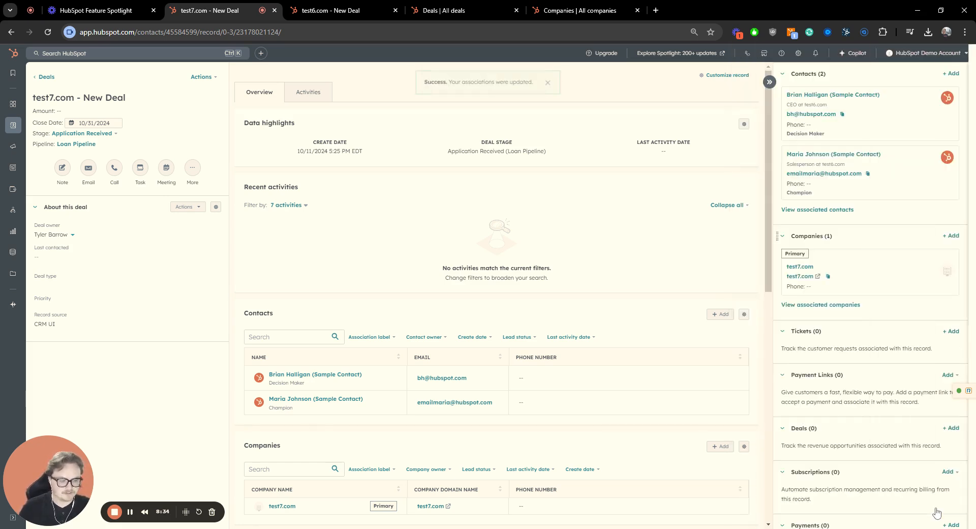
{"action": "left_click_drag", "start_coordinate": [832, 337], "coordinate": [788, 340]}
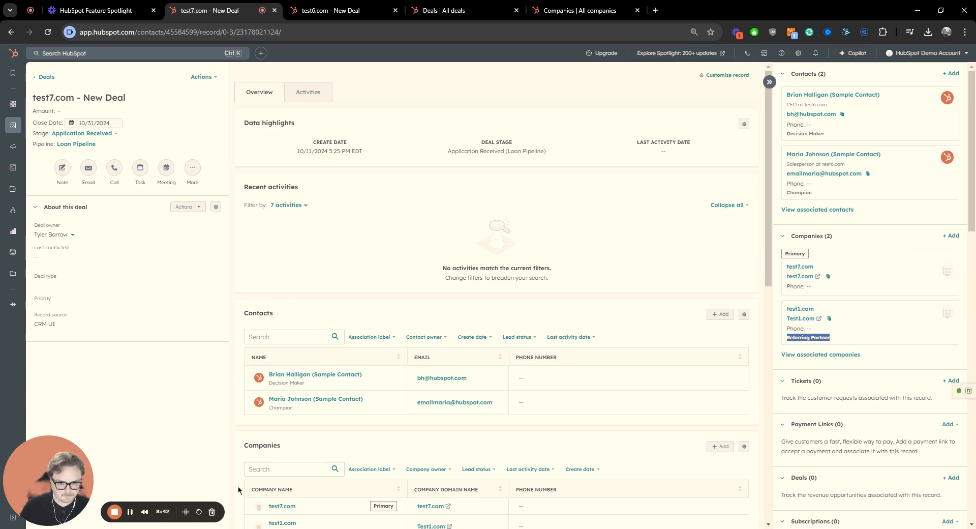
{"action": "left_click", "coordinate": [130, 512]}
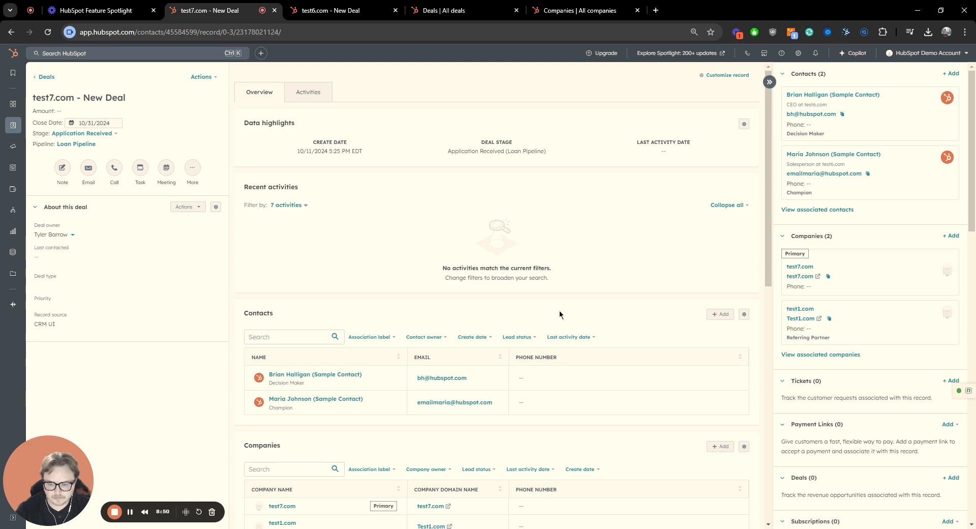
- Open the test1.com record from the deal and review the association labels on its associated deals and companies
{"action": "scroll", "coordinate": [503, 413], "scroll_direction": "down", "scroll_amount": 2}
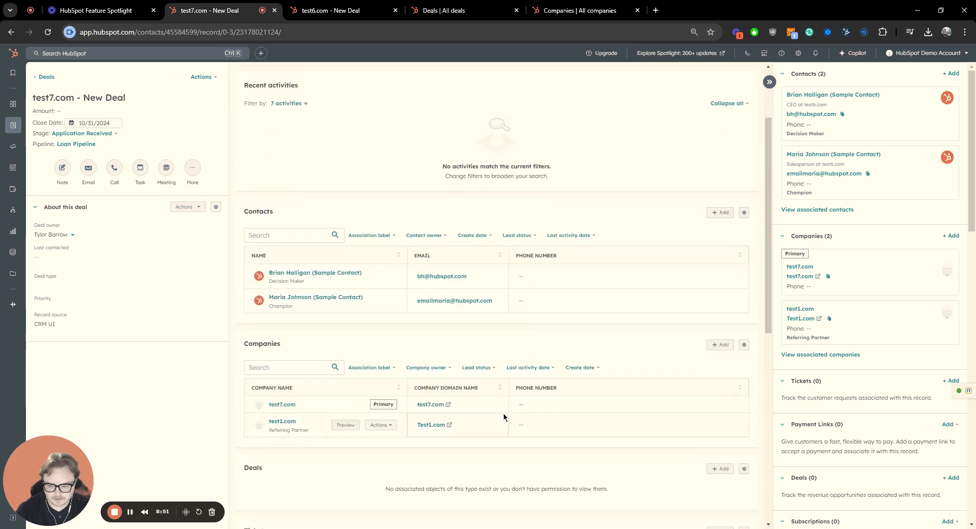
{"action": "left_click", "coordinate": [284, 424]}
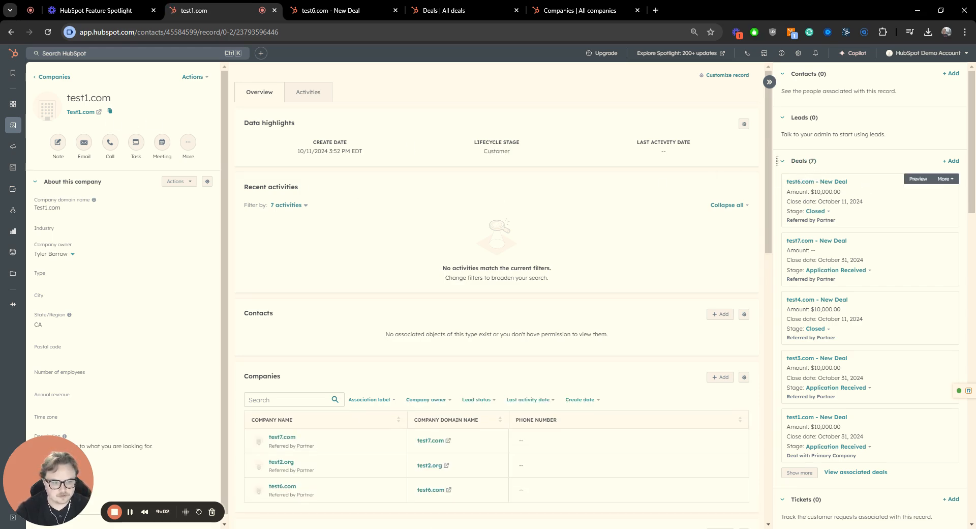
{"action": "scroll", "coordinate": [905, 402], "scroll_direction": "down", "scroll_amount": 2}
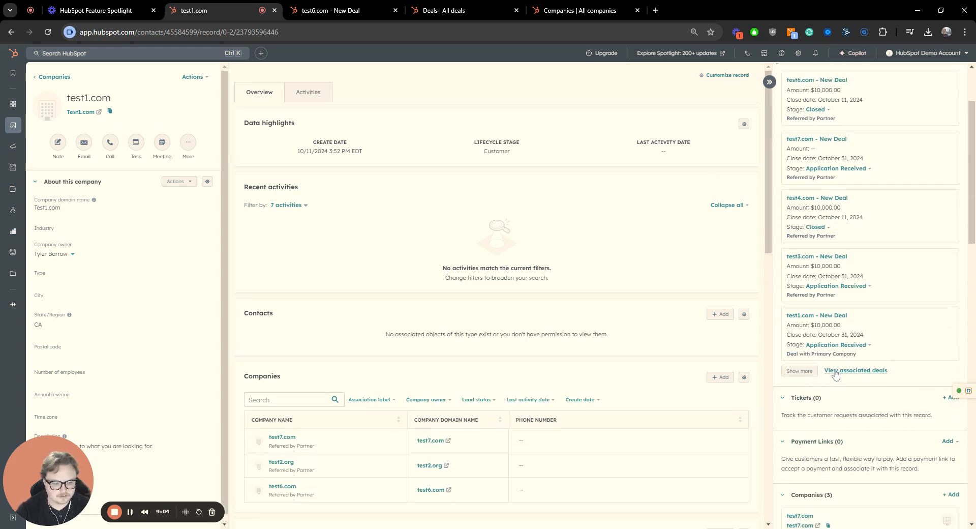
{"action": "scroll", "coordinate": [451, 407], "scroll_direction": "down", "scroll_amount": 2}
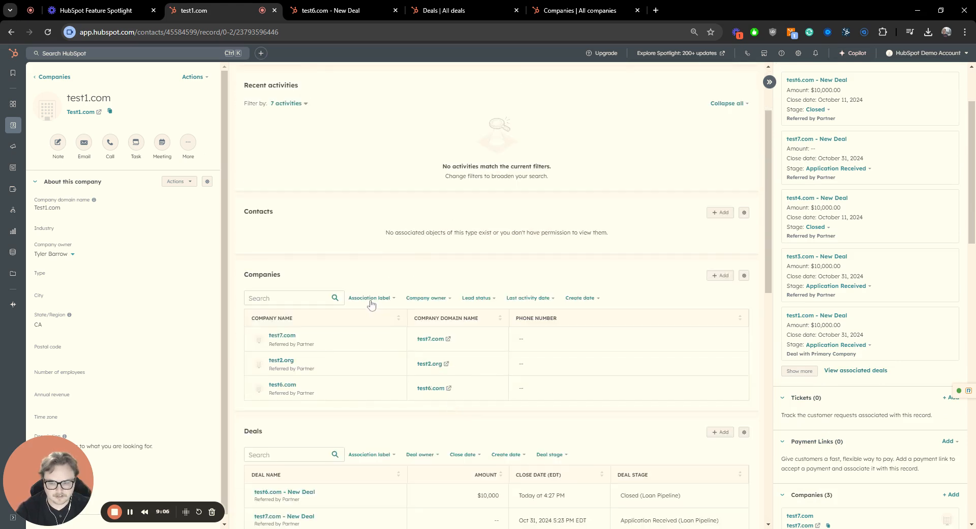
{"action": "scroll", "coordinate": [879, 344], "scroll_direction": "up", "scroll_amount": 2}
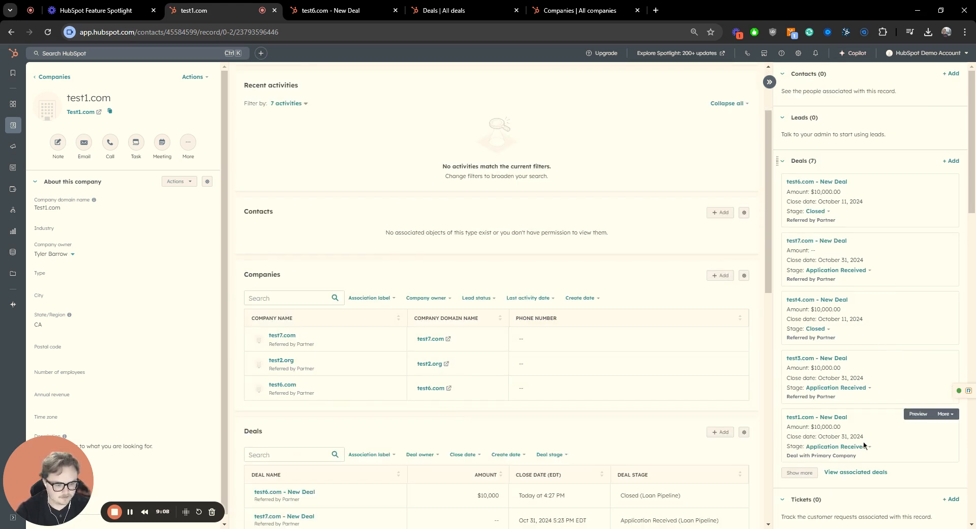
{"action": "mouse_move", "coordinate": [860, 456]}
{"action": "left_mouse_down"}
{"action": "mouse_move", "coordinate": [787, 456]}
{"action": "mouse_move", "coordinate": [861, 462]}
{"action": "left_mouse_up"}
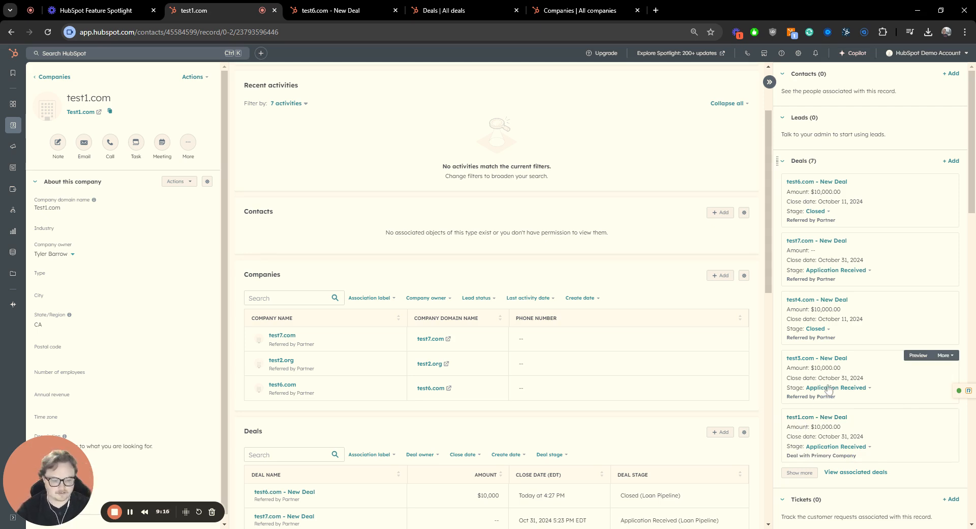
{"action": "left_click_drag", "start_coordinate": [842, 401], "coordinate": [786, 399]}
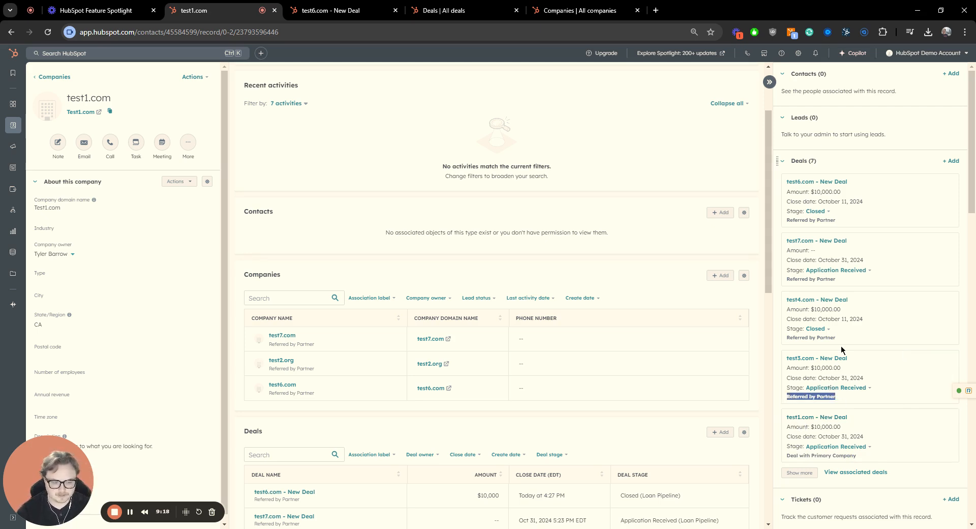
{"action": "left_click_drag", "start_coordinate": [839, 337], "coordinate": [786, 337]}
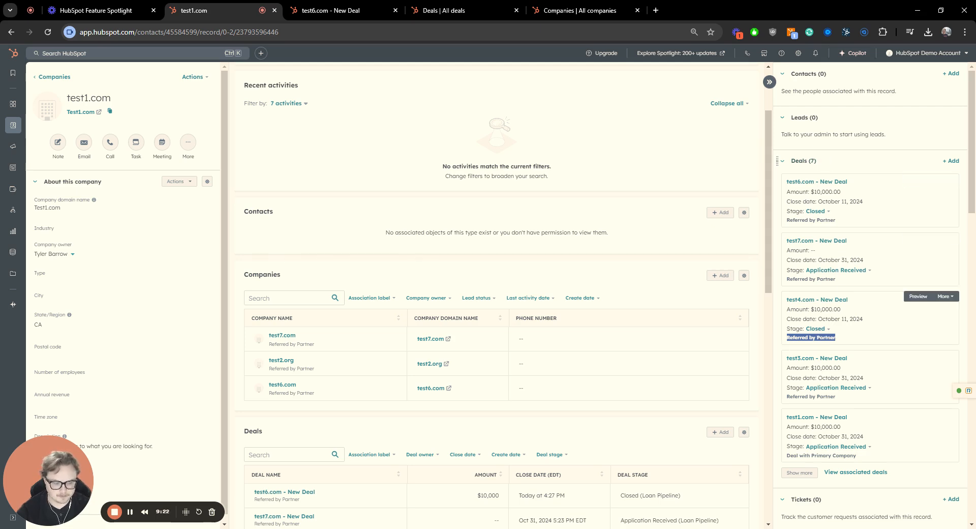
{"action": "scroll", "coordinate": [814, 351], "scroll_direction": "down", "scroll_amount": 2}
{"action": "scroll", "coordinate": [854, 391], "scroll_direction": "down", "scroll_amount": 3}
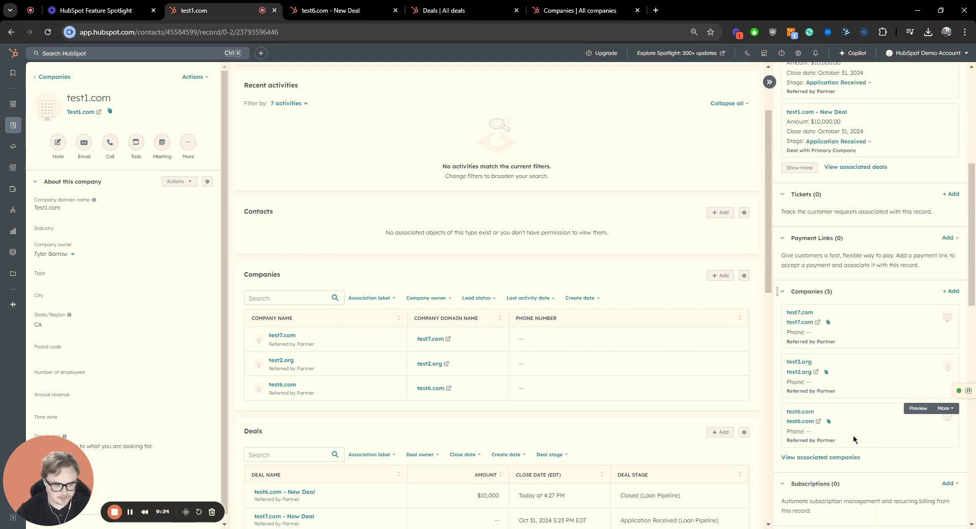
{"action": "scroll", "coordinate": [845, 432], "scroll_direction": "down", "scroll_amount": 2}
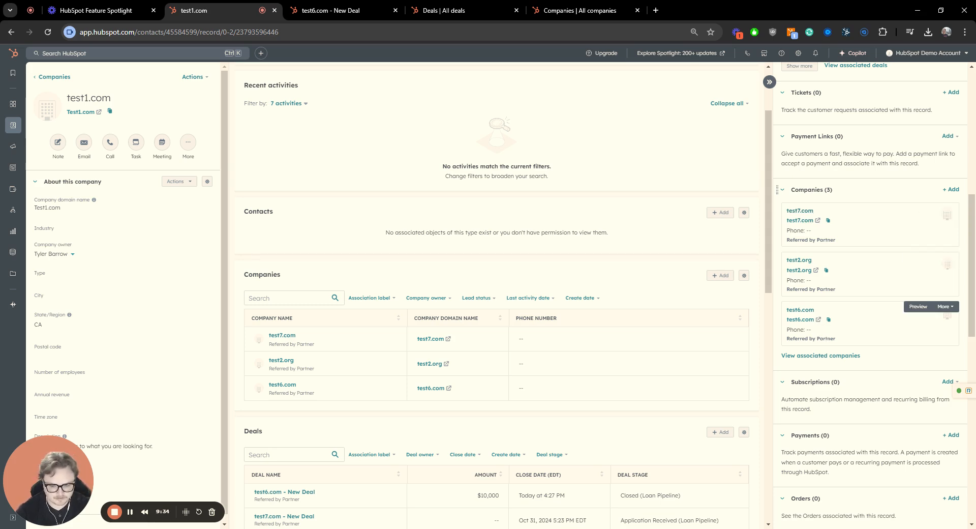
{"action": "scroll", "coordinate": [458, 364], "scroll_direction": "down", "scroll_amount": 2}
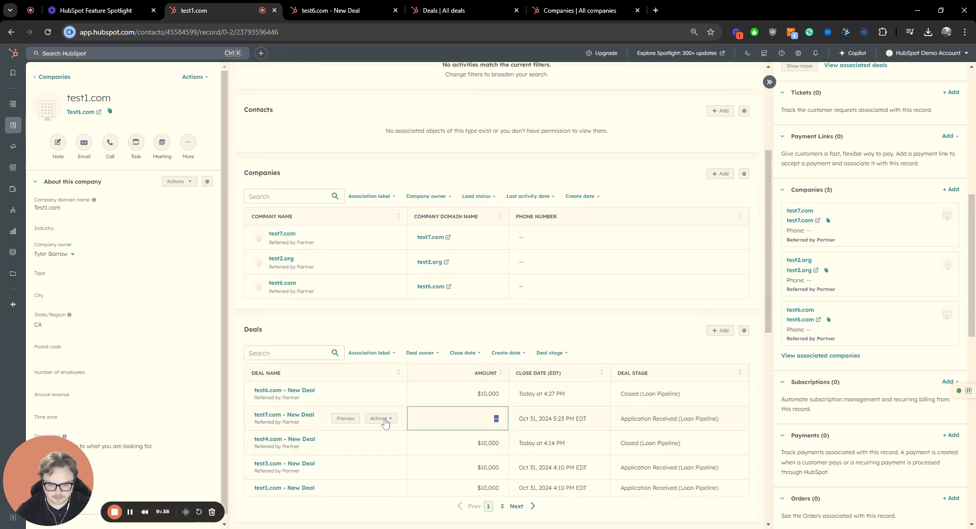
- Open the test7.com - New Deal record and set its deal amount to 10000
{"action": "left_click", "coordinate": [302, 415]}
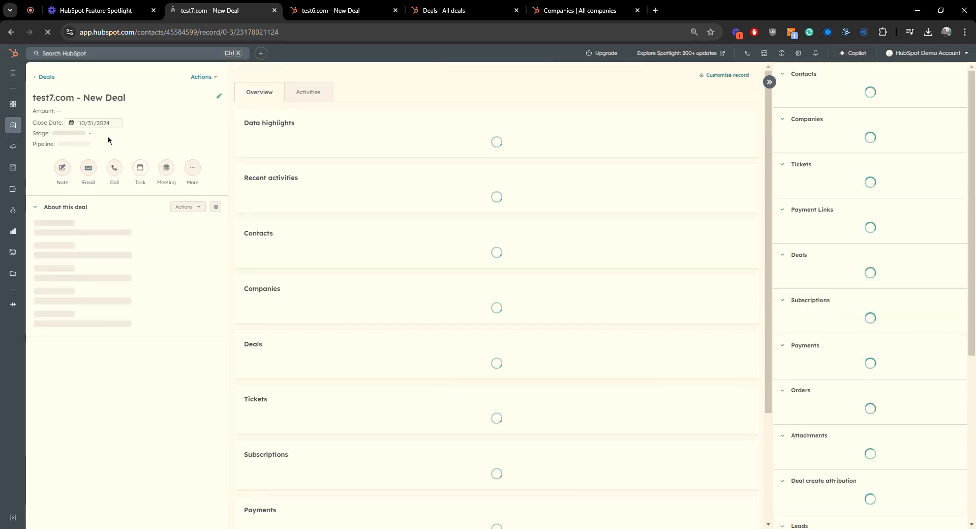
{"action": "left_click", "coordinate": [218, 96]}
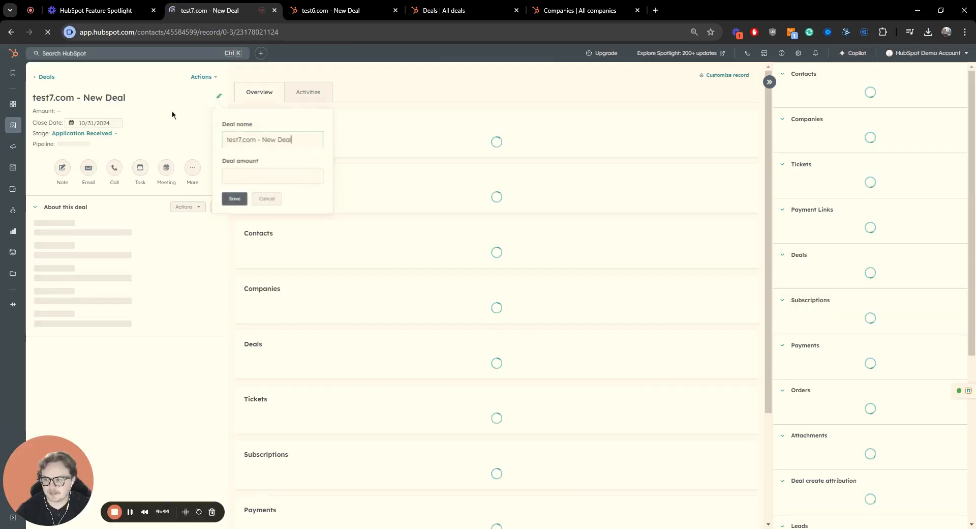
{"action": "left_click", "coordinate": [259, 175]}
{"action": "type", "text": "10000"}
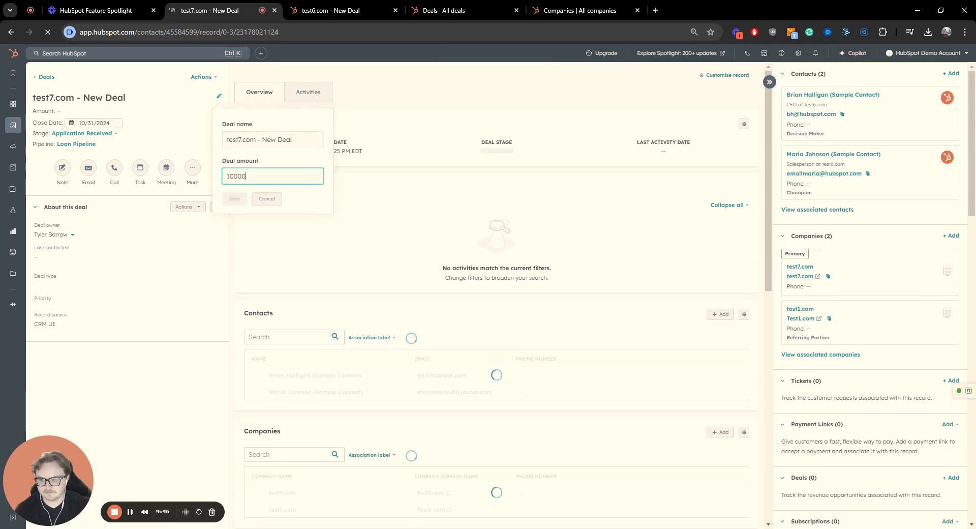
- Save the test7.com deal's amount and change its deal stage to Closed
{"action": "left_click", "coordinate": [235, 198]}
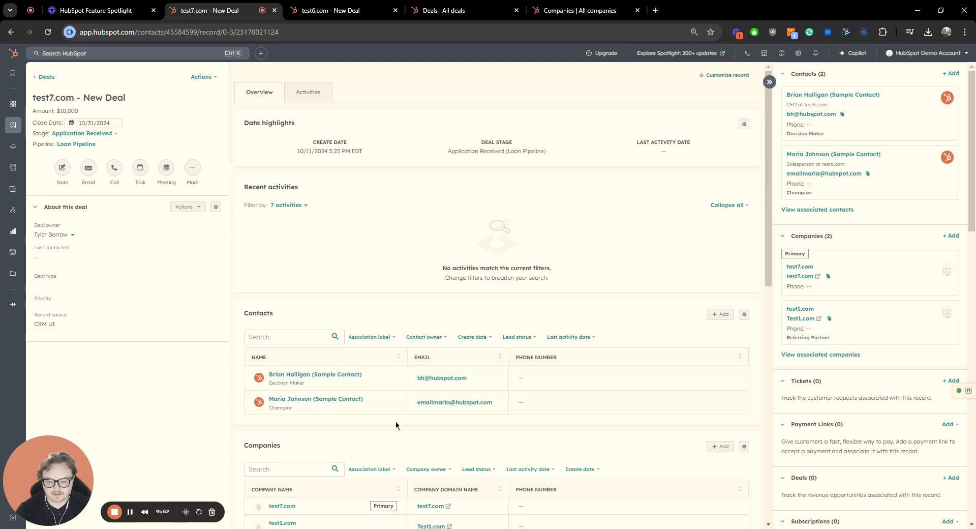
{"action": "left_click", "coordinate": [83, 134]}
{"action": "scroll", "coordinate": [117, 219], "scroll_direction": "down", "scroll_amount": 2}
{"action": "scroll", "coordinate": [117, 240], "scroll_direction": "down", "scroll_amount": 2}
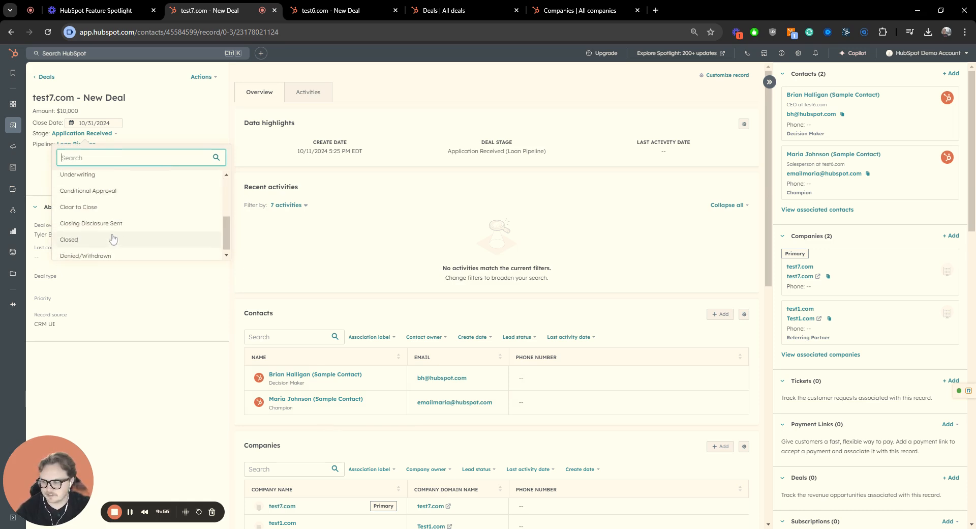
{"action": "left_click", "coordinate": [81, 242]}
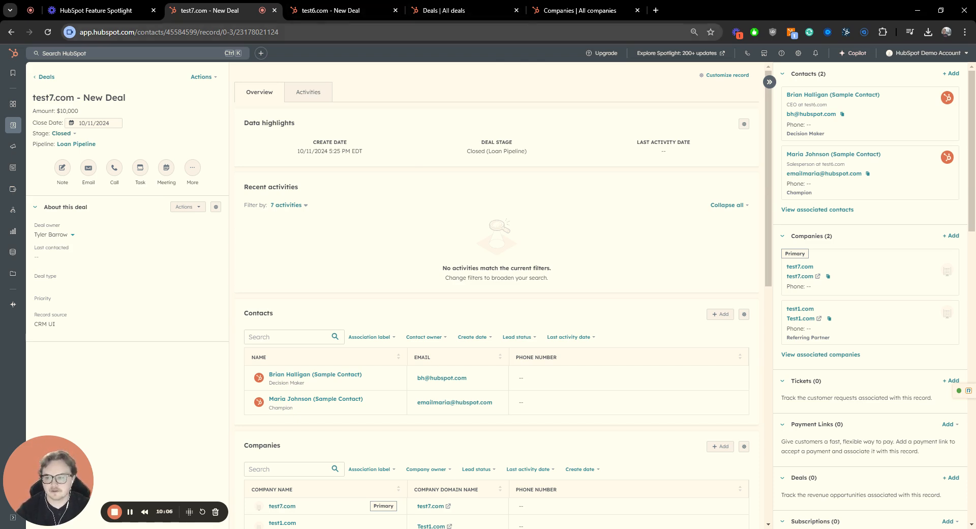
- Create a new report from the reporting dashboard using the Custom Report Builder with self-chosen data sources
{"action": "left_click", "coordinate": [382, 15]}
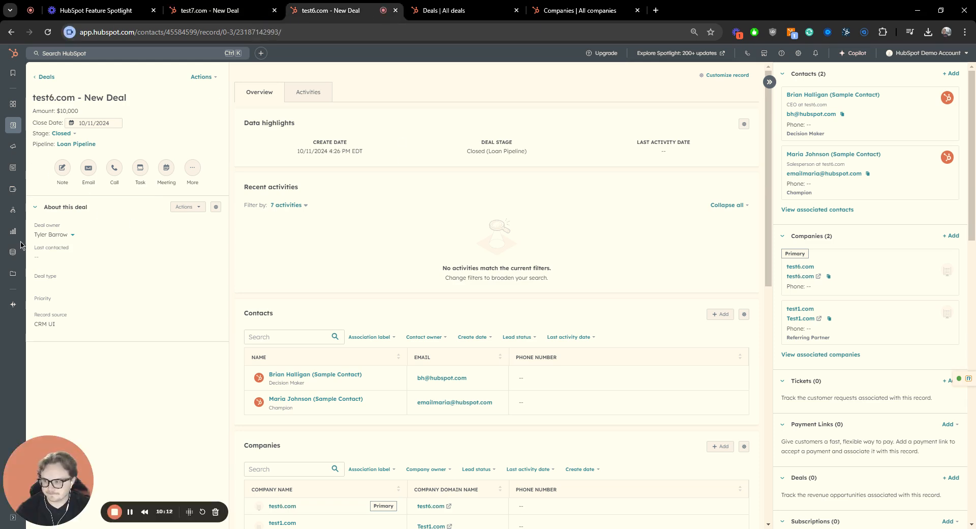
{"action": "mouse_move", "coordinate": [12, 236]}
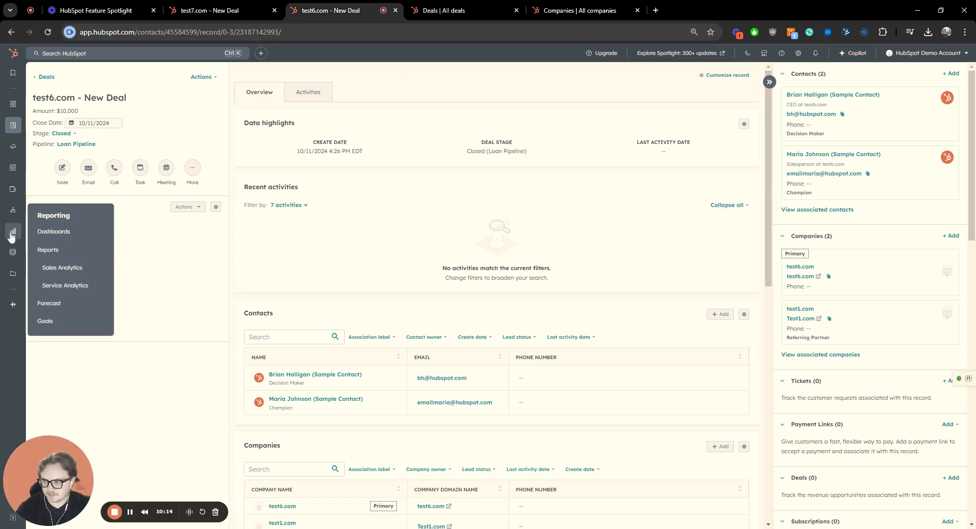
{"action": "left_click", "coordinate": [50, 232]}
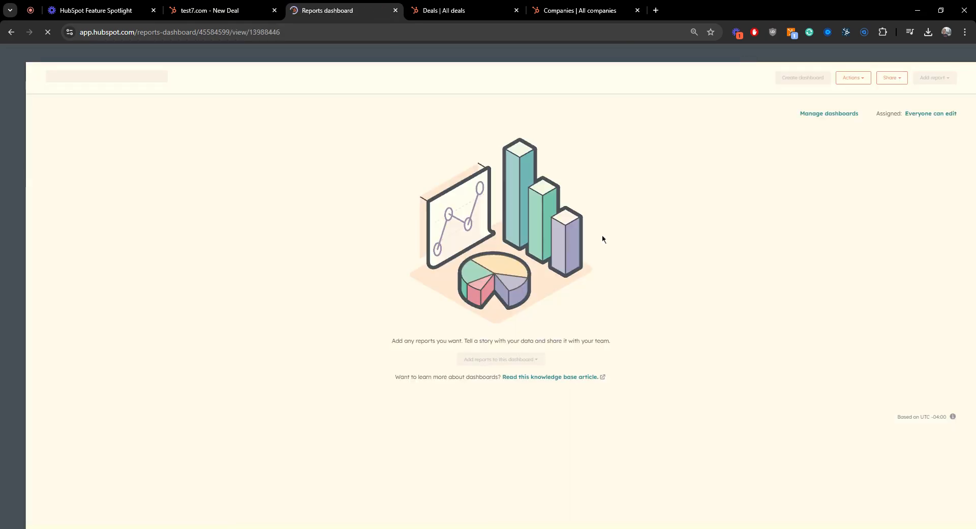
{"action": "left_click", "coordinate": [932, 77]}
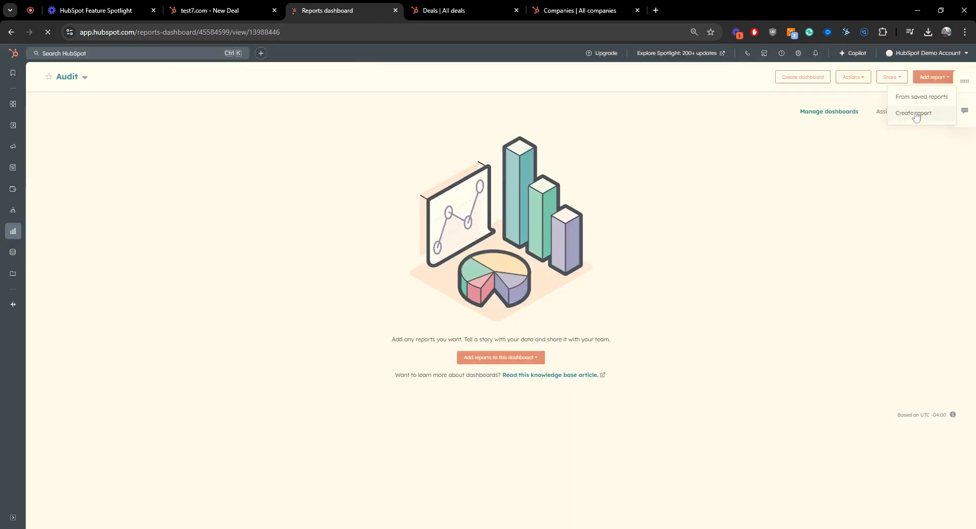
{"action": "left_click", "coordinate": [914, 113]}
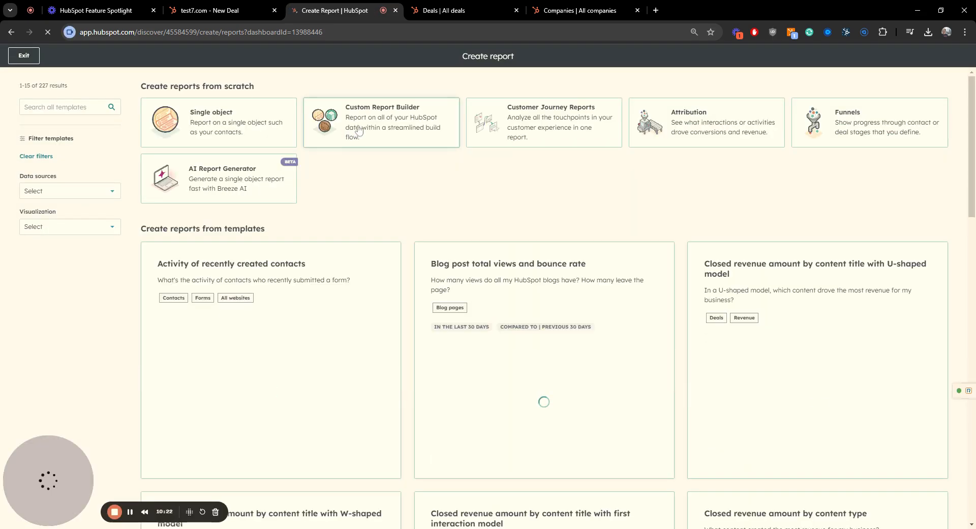
{"action": "left_click", "coordinate": [349, 131]}
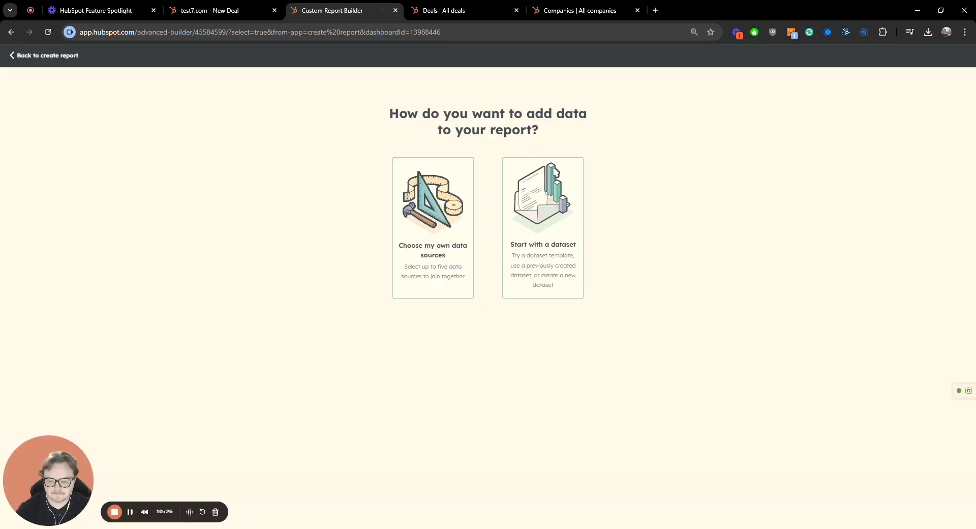
{"action": "left_click", "coordinate": [444, 248]}
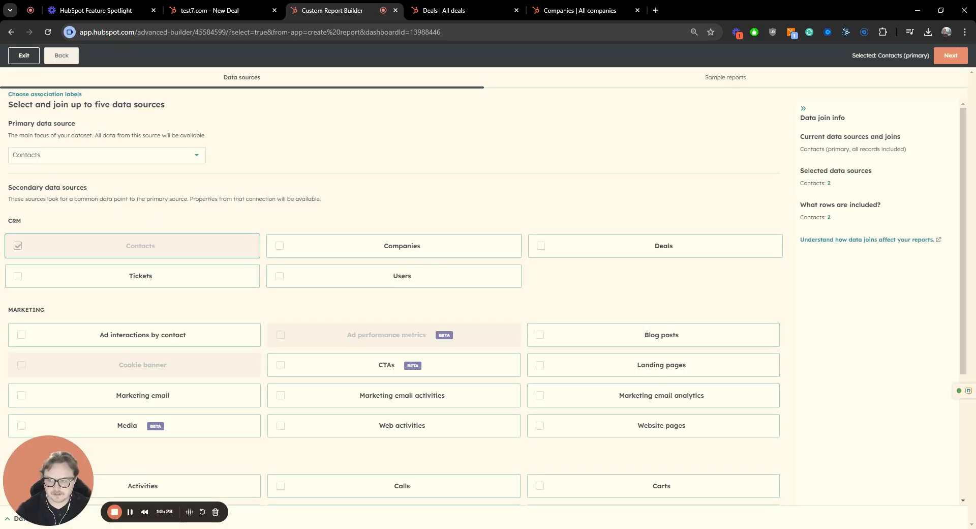
- Set Companies as the report's primary data source, add Deals as the secondary source, and continue to the builder
{"action": "left_click", "coordinate": [91, 155]}
{"action": "scroll", "coordinate": [76, 249], "scroll_direction": "down", "scroll_amount": 2}
{"action": "scroll", "coordinate": [51, 223], "scroll_direction": "up", "scroll_amount": 3}
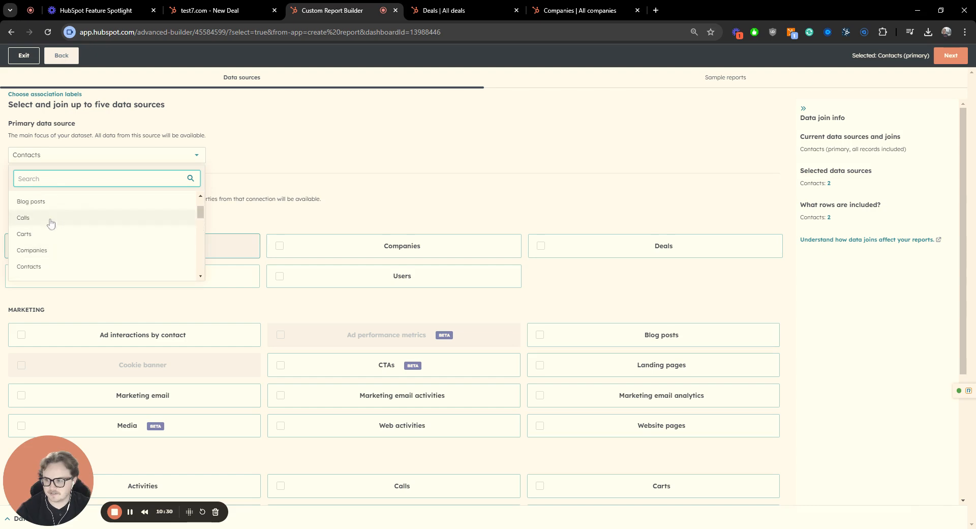
{"action": "left_click", "coordinate": [46, 250]}
{"action": "left_click", "coordinate": [692, 235]}
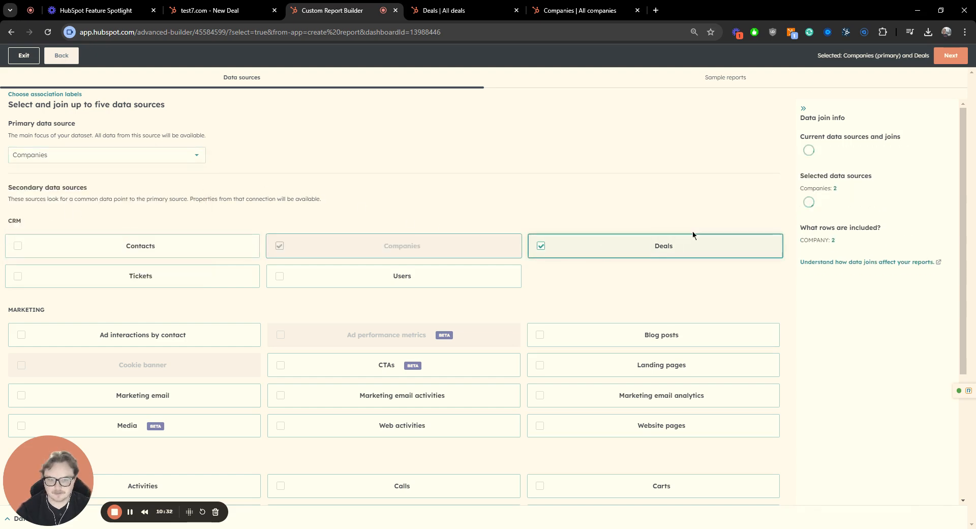
{"action": "left_click", "coordinate": [950, 55]}
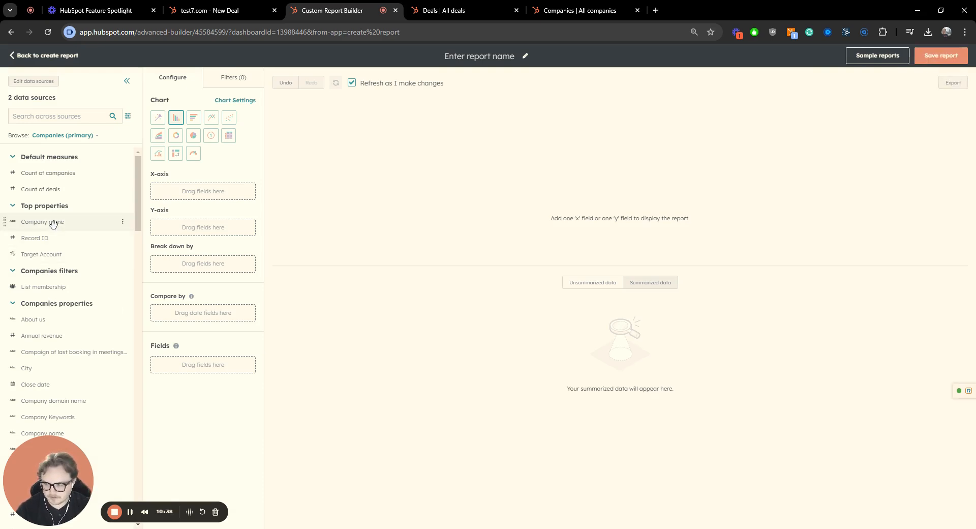
- Edit the report's data sources to restrict the Companies to Deals association to the Referred by Partner label and apply it
{"action": "left_click", "coordinate": [33, 81]}
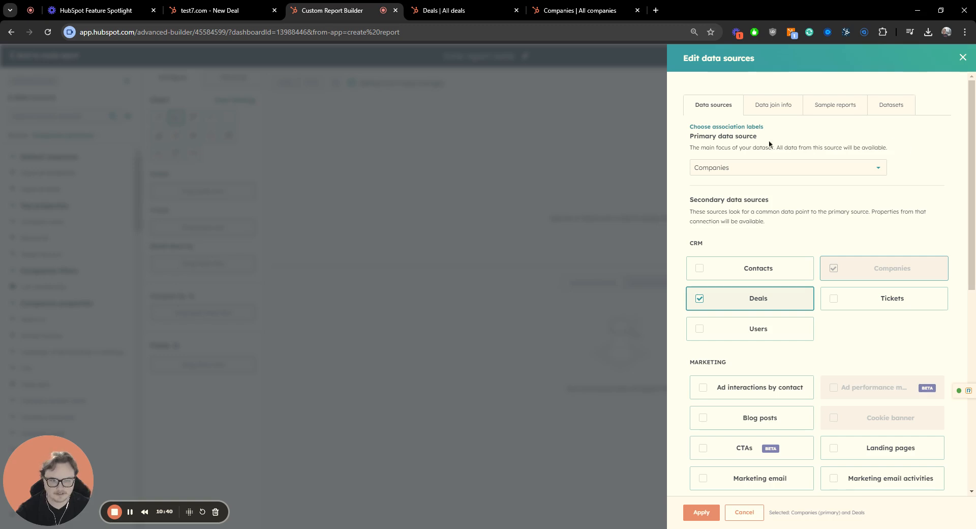
{"action": "left_click", "coordinate": [719, 127]}
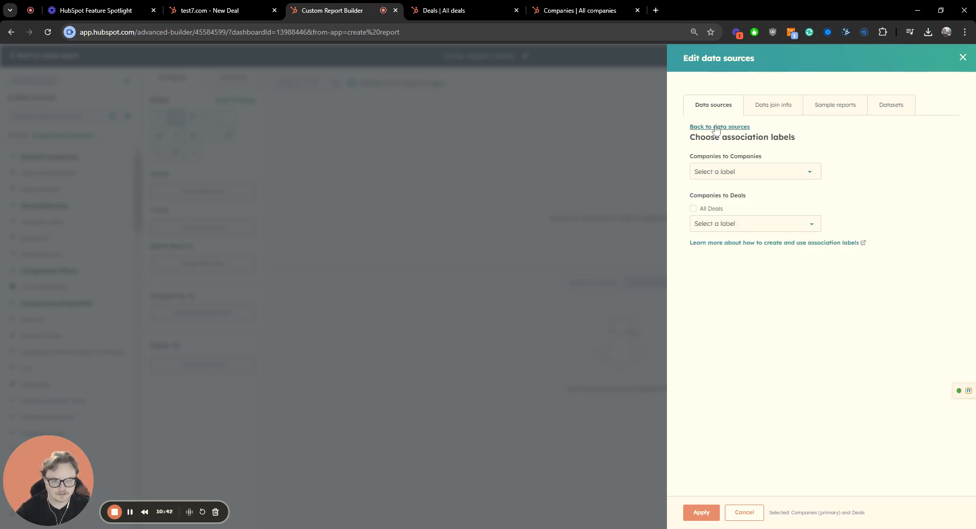
{"action": "left_click", "coordinate": [717, 127]}
{"action": "left_click", "coordinate": [719, 127]}
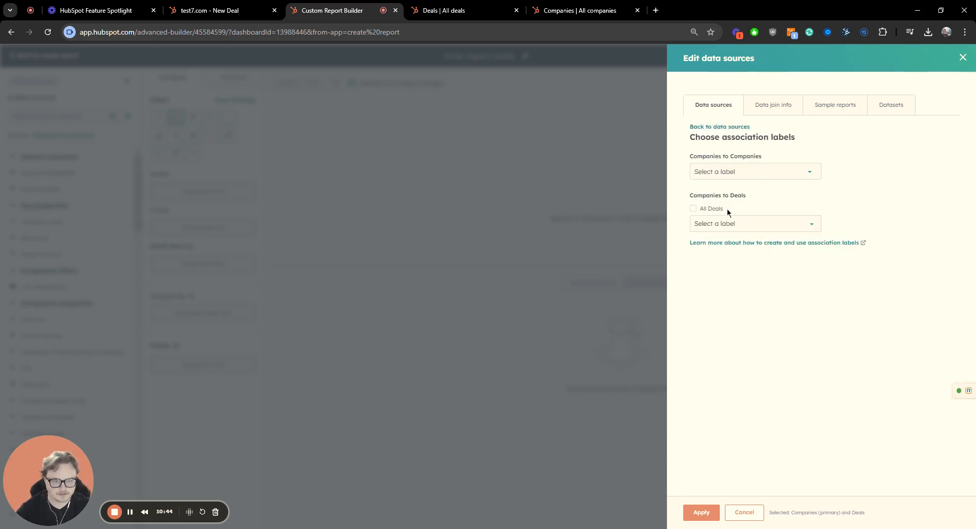
{"action": "left_click", "coordinate": [725, 223]}
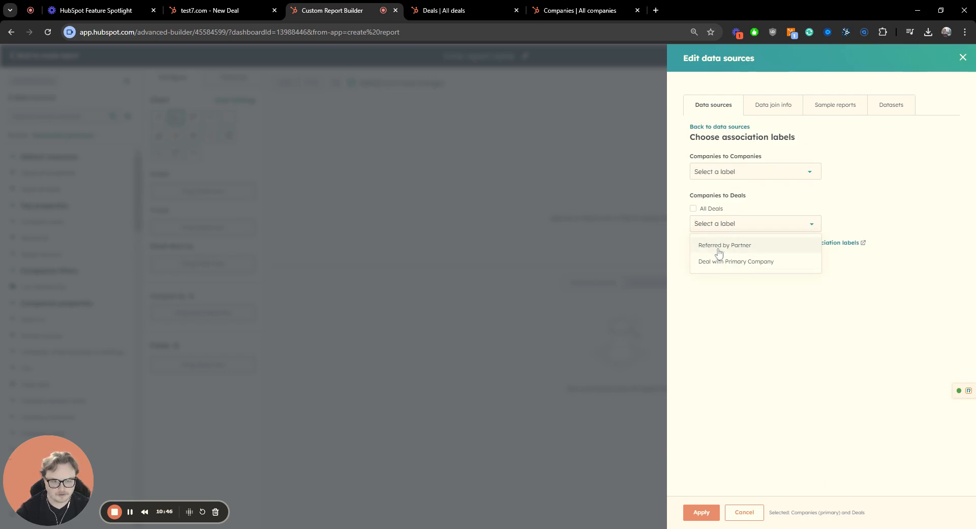
{"action": "left_click", "coordinate": [718, 246]}
{"action": "left_click", "coordinate": [768, 213]}
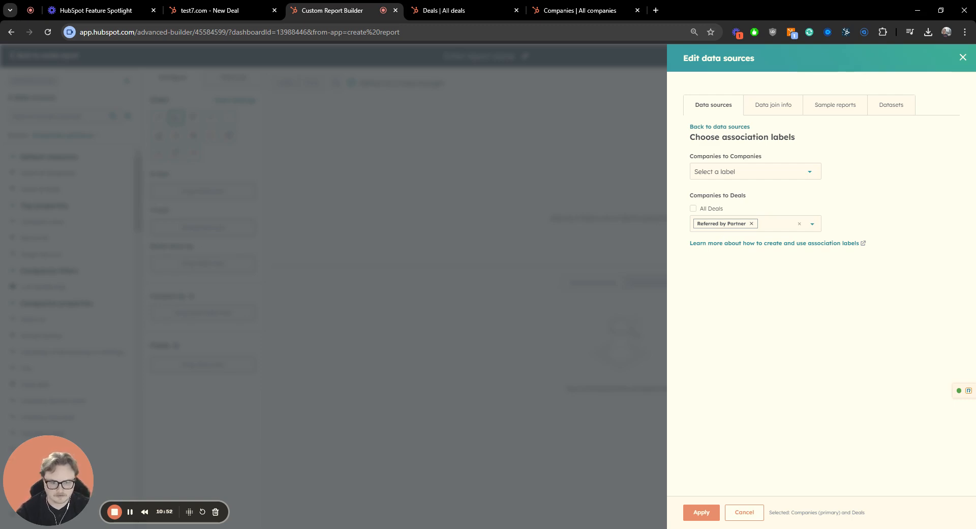
{"action": "left_click", "coordinate": [704, 510]}
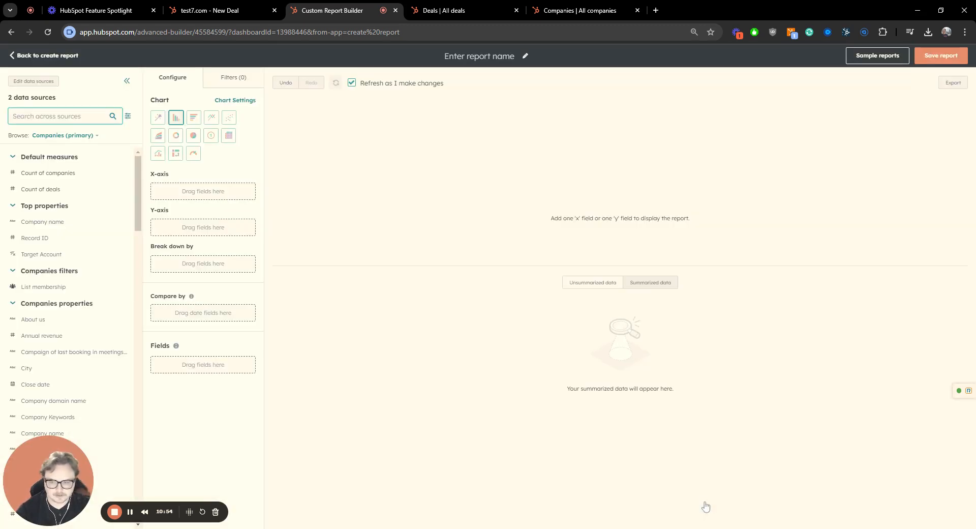
- Build the report as a table with Company name, Count of deals and the deal Amount as columns
{"action": "left_click_drag", "start_coordinate": [44, 222], "coordinate": [158, 189]}
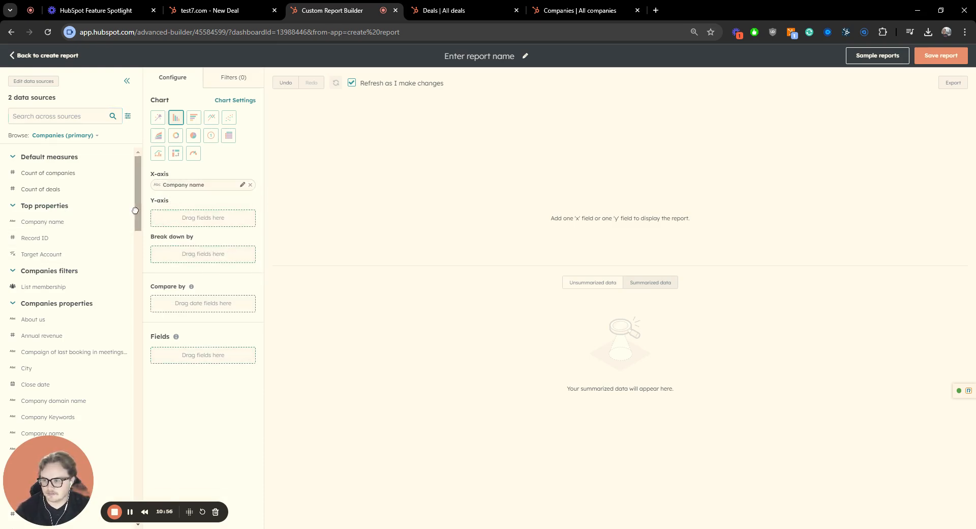
{"action": "left_click", "coordinate": [229, 135]}
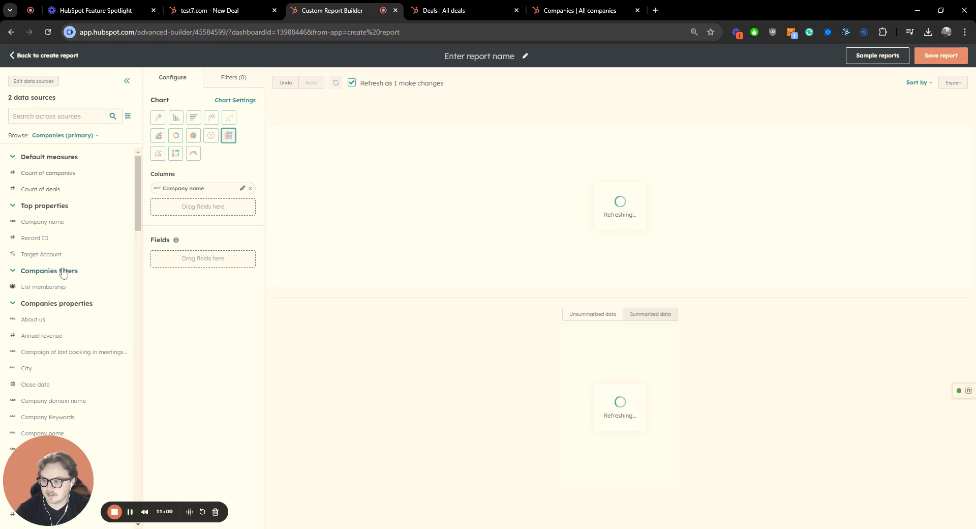
{"action": "left_click_drag", "start_coordinate": [51, 189], "coordinate": [168, 205]}
{"action": "left_click", "coordinate": [56, 116]}
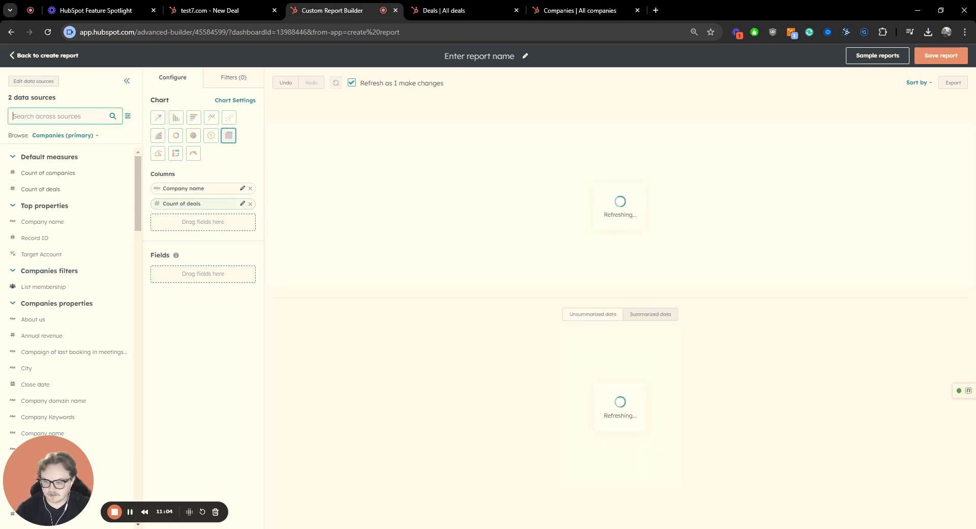
{"action": "type", "text": "amount"}
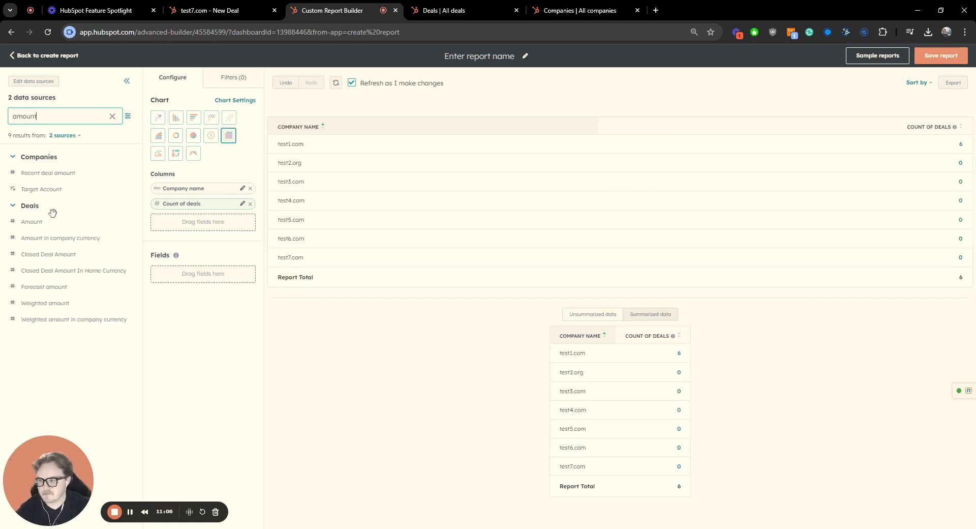
{"action": "left_click_drag", "start_coordinate": [51, 222], "coordinate": [171, 224]}
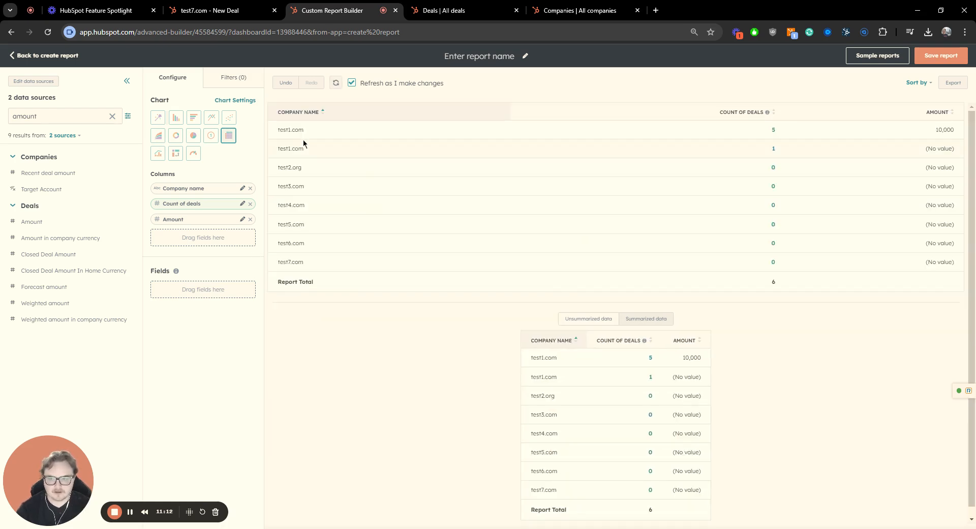
- Examine the deal count and amount reported for test1.com in the report table
{"action": "left_click_drag", "start_coordinate": [305, 130], "coordinate": [280, 129]}
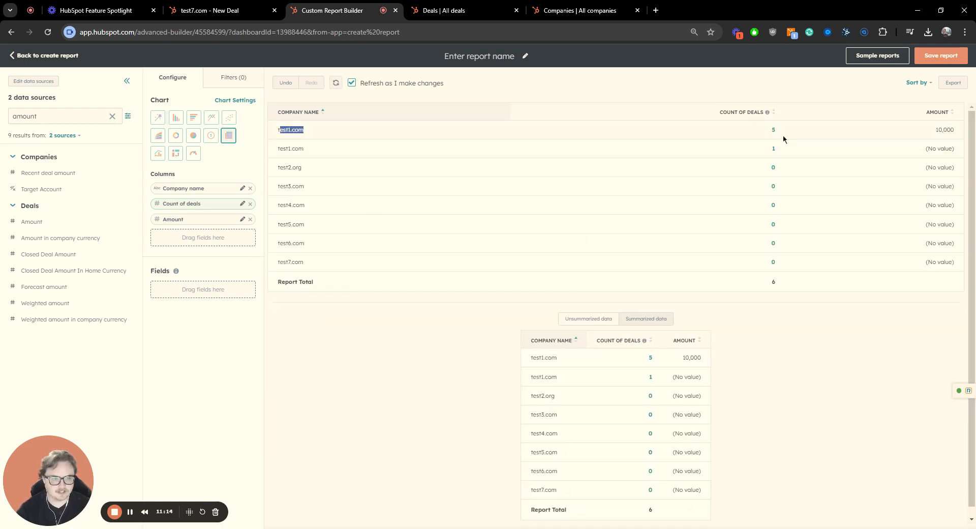
{"action": "left_click_drag", "start_coordinate": [929, 133], "coordinate": [959, 133]}
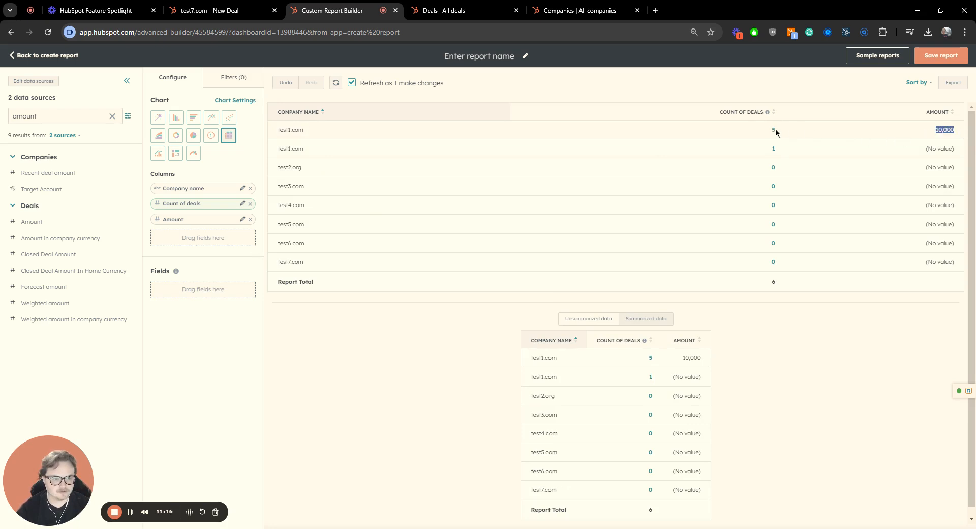
{"action": "left_click_drag", "start_coordinate": [776, 133], "coordinate": [769, 133]}
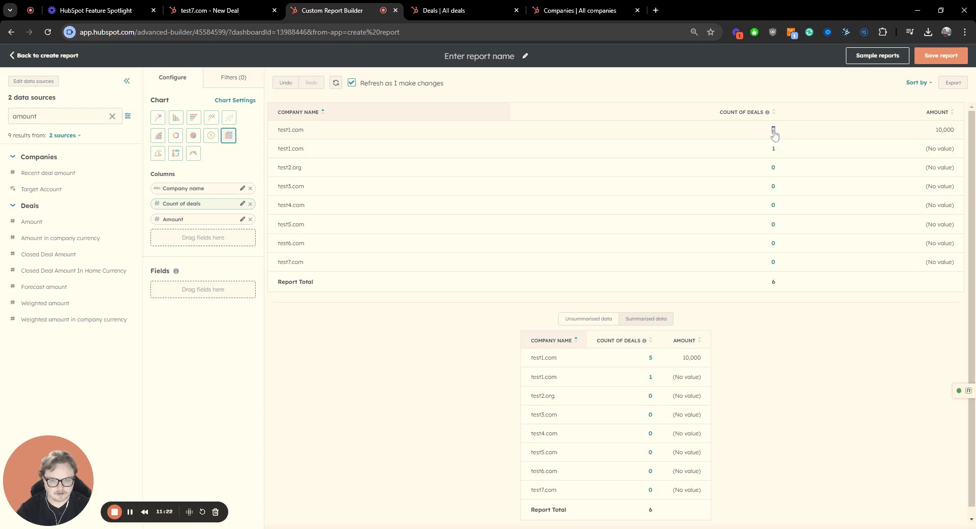
{"action": "left_click", "coordinate": [130, 512]}
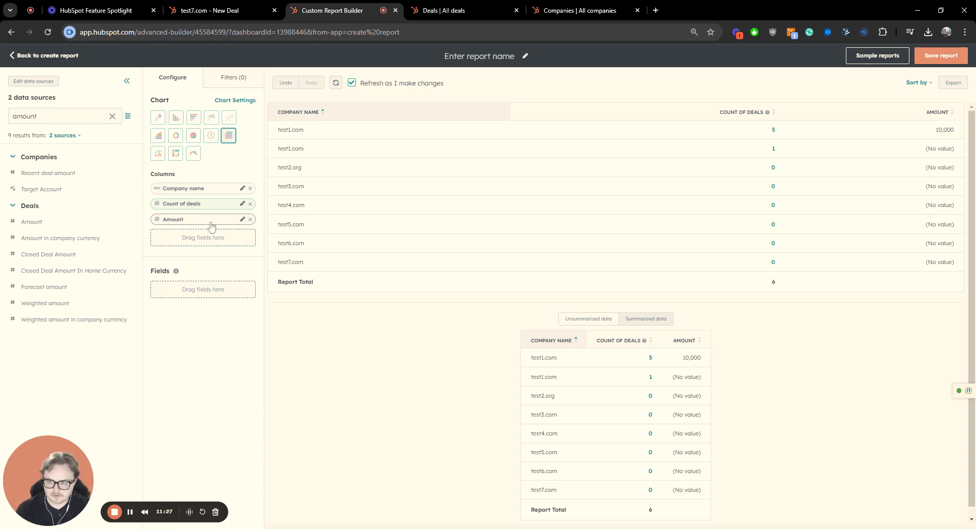
{"action": "double_click", "coordinate": [944, 130]}
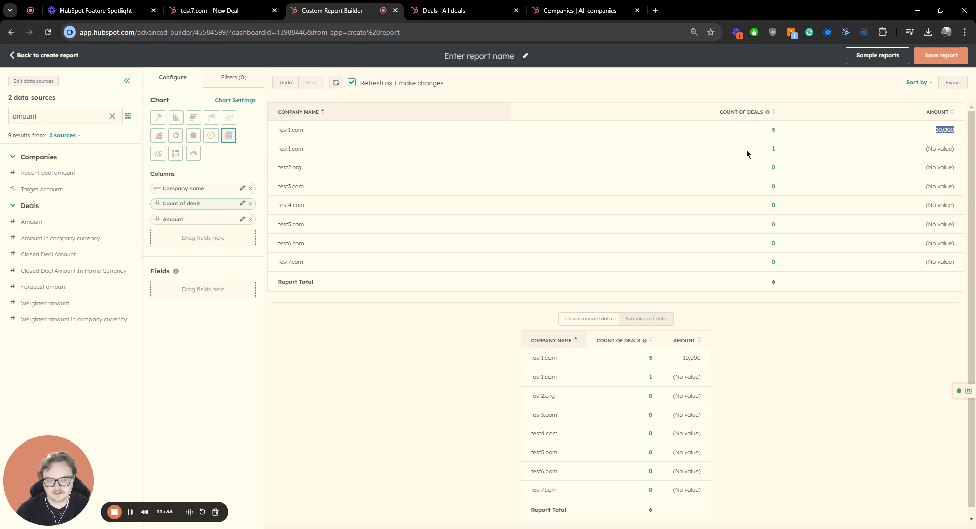
- Filter the report to deals whose Association Label is any of Referred by Partner, and return to the chart configuration
{"action": "left_click", "coordinate": [234, 77]}
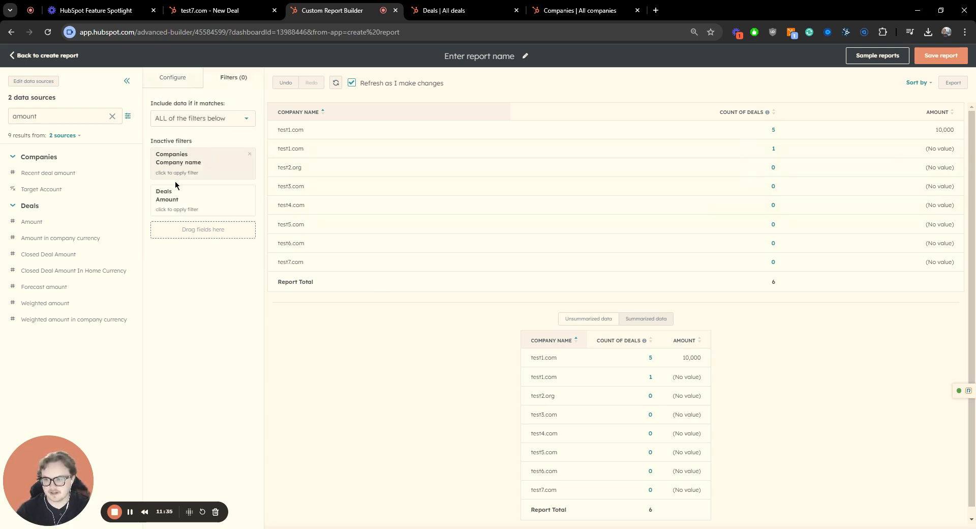
{"action": "left_click", "coordinate": [51, 116]}
{"action": "key", "text": "ctrl+a"}
{"action": "type", "text": "d"}
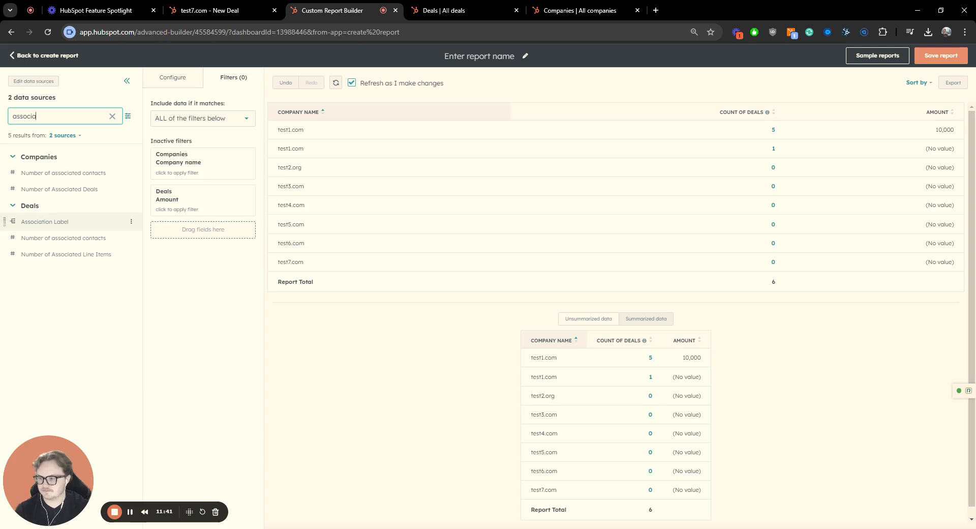
{"action": "left_click_drag", "start_coordinate": [66, 224], "coordinate": [183, 246]}
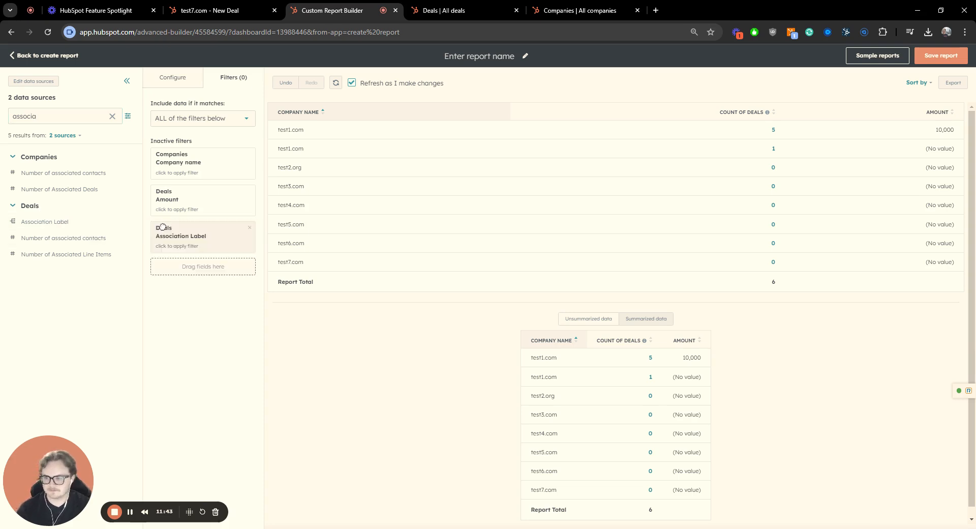
{"action": "left_click", "coordinate": [183, 246]}
{"action": "left_click", "coordinate": [298, 122]}
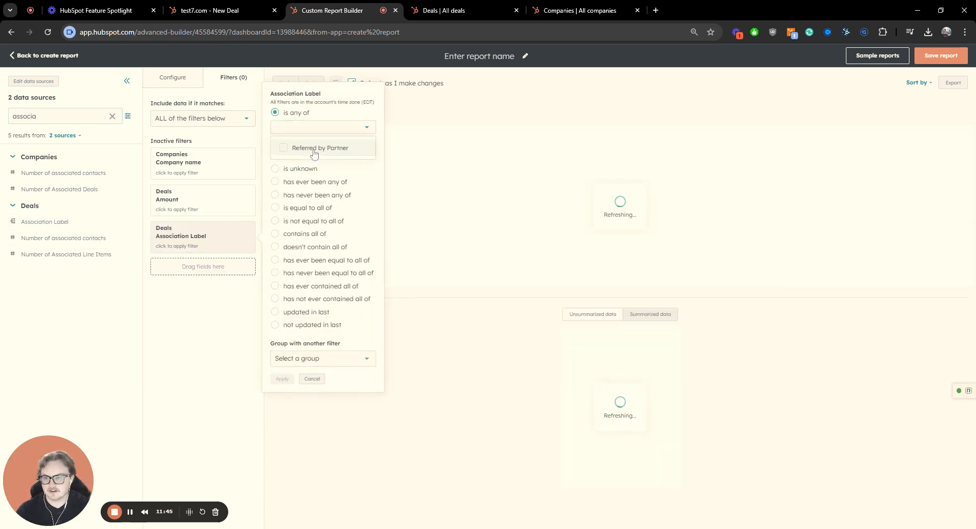
{"action": "left_click", "coordinate": [316, 146]}
{"action": "left_click", "coordinate": [282, 380]}
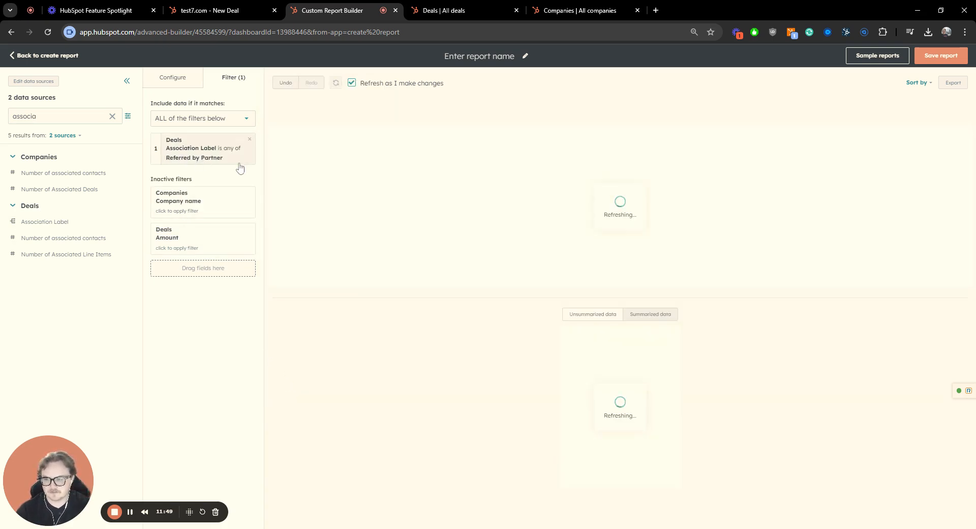
{"action": "left_click", "coordinate": [174, 78]}
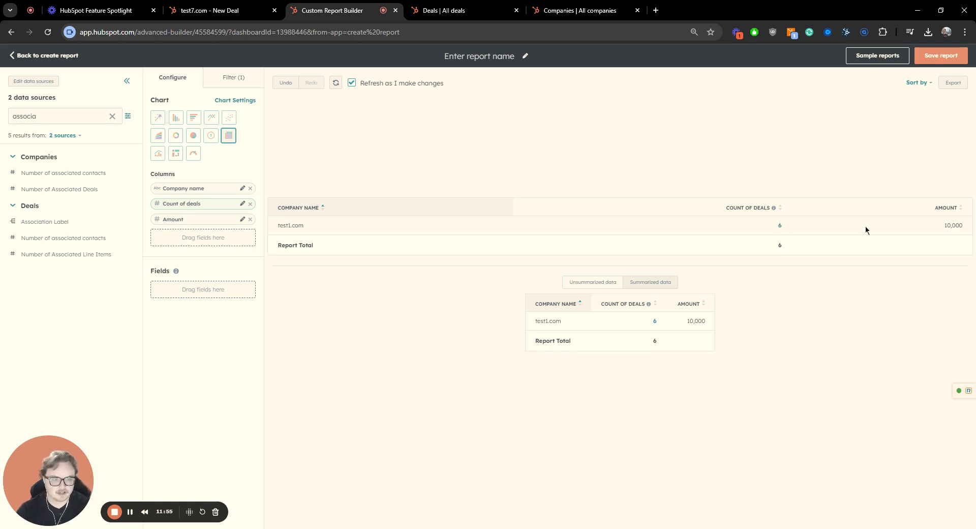
- Set the Amount column's aggregation to Sum with the Auto format and apply the field change
{"action": "left_click_drag", "start_coordinate": [940, 226], "coordinate": [968, 229]}
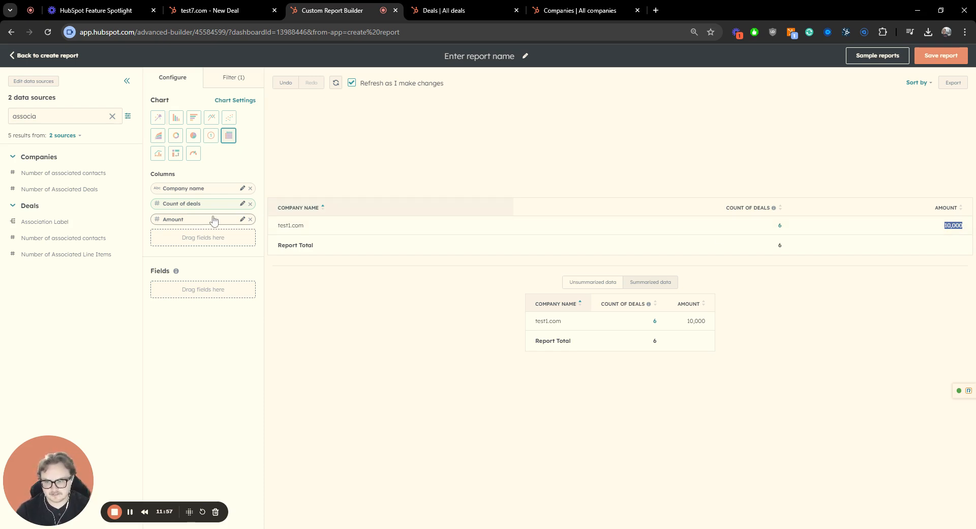
{"action": "left_click", "coordinate": [243, 219]}
{"action": "left_click", "coordinate": [307, 294]}
{"action": "left_click", "coordinate": [287, 331]}
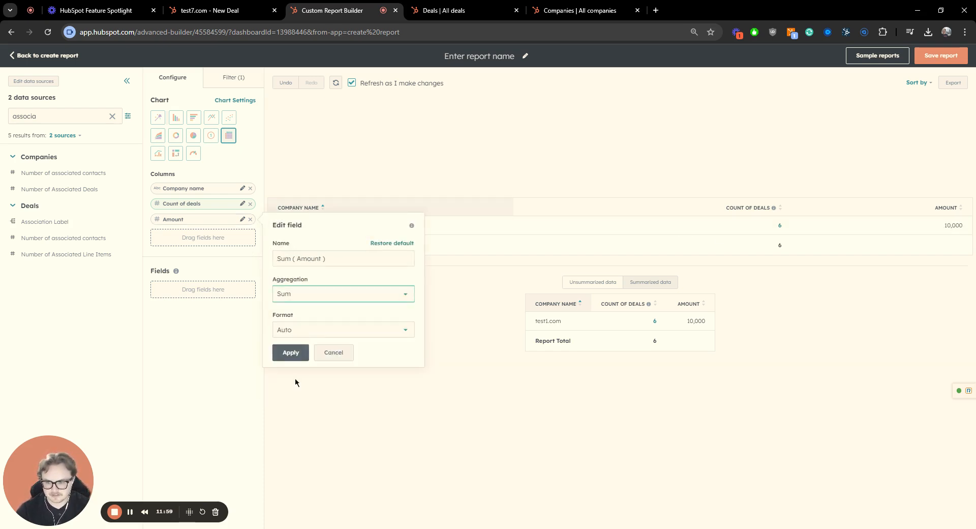
{"action": "left_click", "coordinate": [289, 354]}
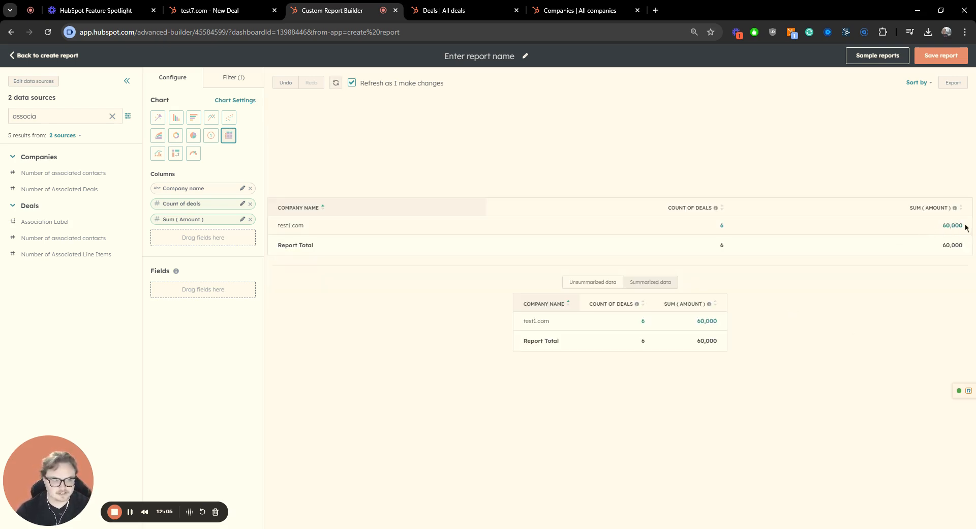
- Review the summed deal amount, deal count and company name in the test1.com row of the report table
{"action": "left_click", "coordinate": [908, 191]}
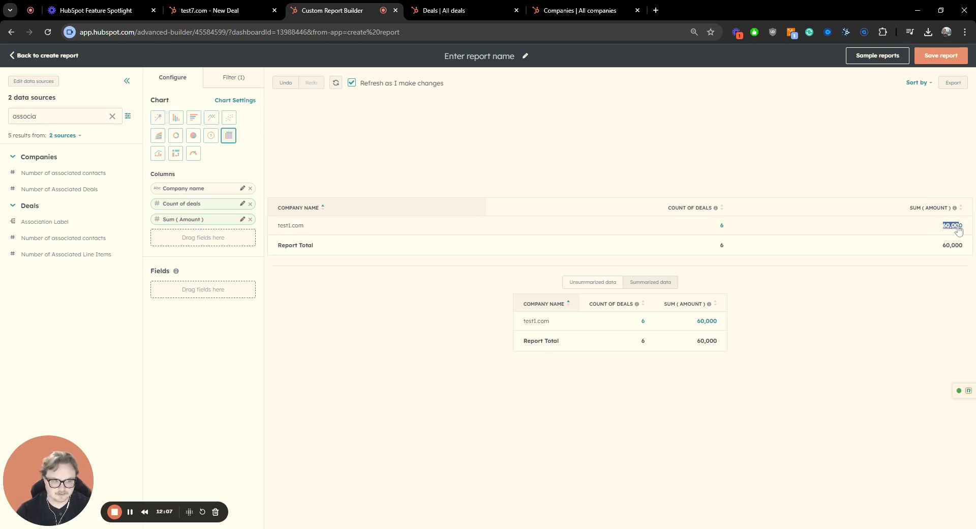
{"action": "double_click", "coordinate": [722, 225]}
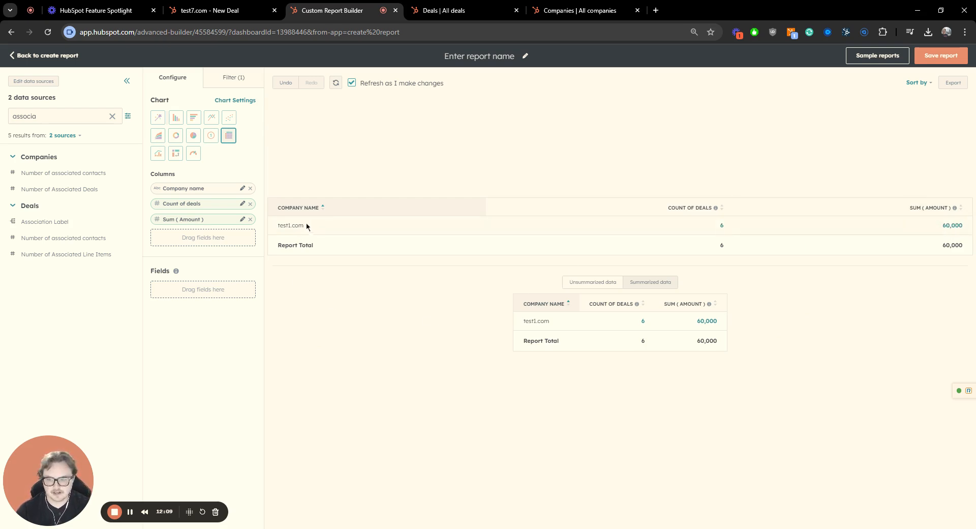
{"action": "left_click", "coordinate": [352, 186]}
{"action": "double_click", "coordinate": [291, 223]}
{"action": "left_click", "coordinate": [330, 176]}
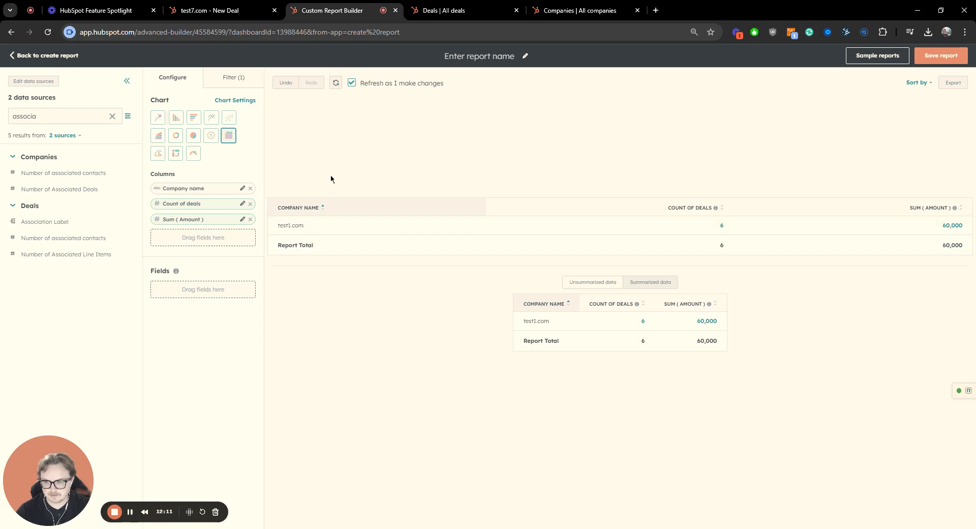